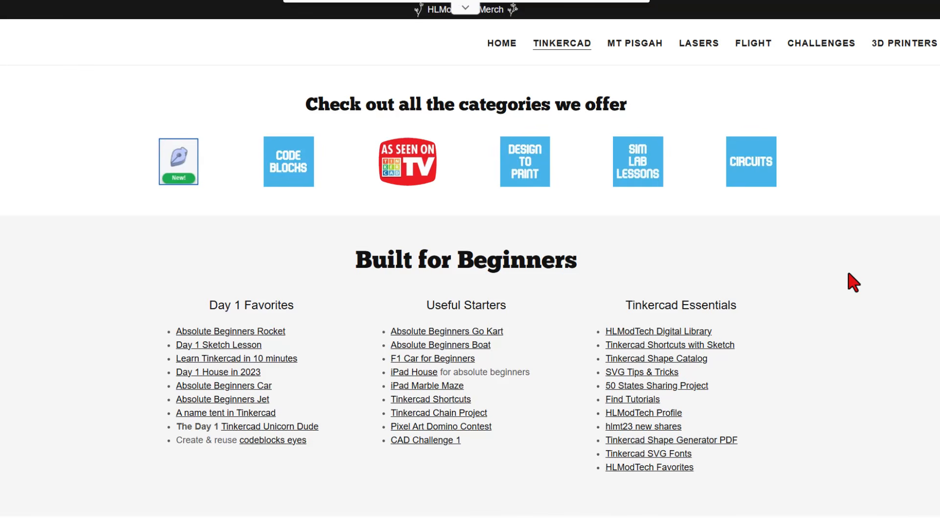
- Open the HLModTech Digital Library and browse its lesson sheets from Level 2 through Level 5
click(652, 333)
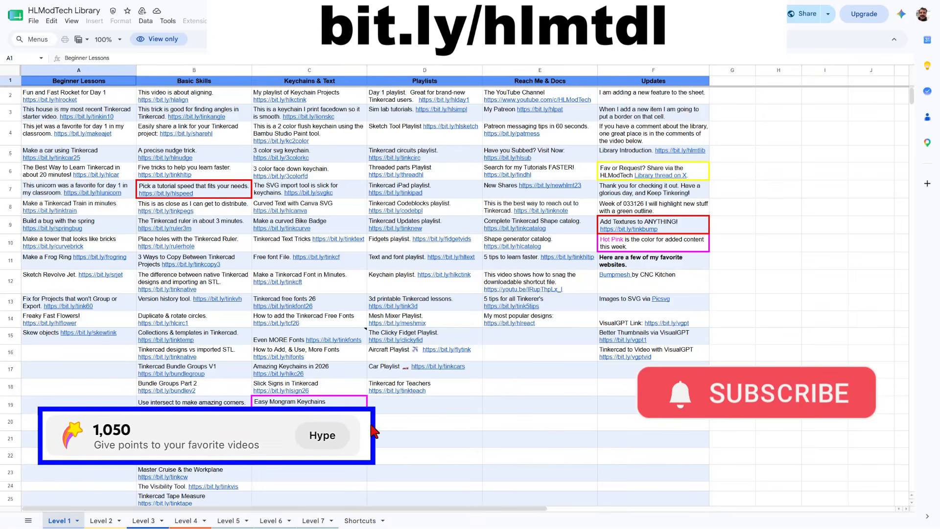
click(96, 521)
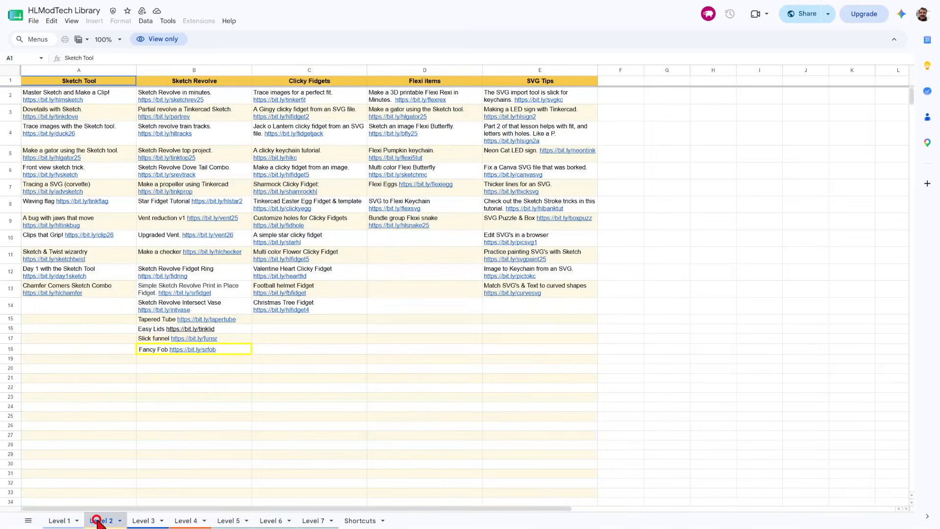
click(141, 521)
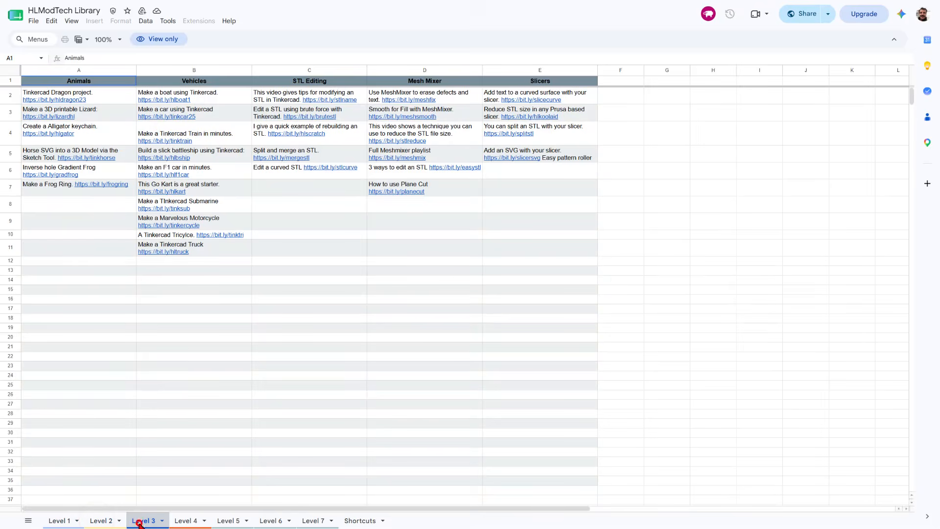
click(196, 521)
click(227, 521)
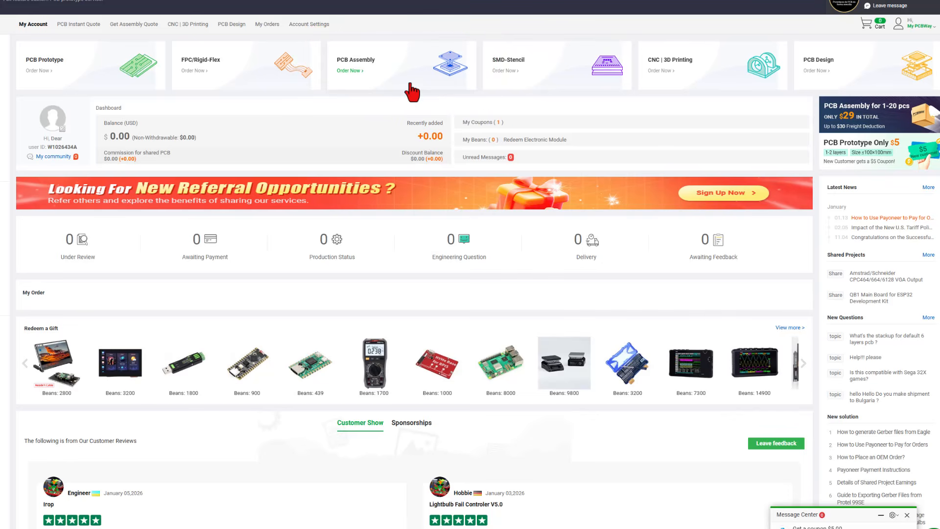
click(699, 76)
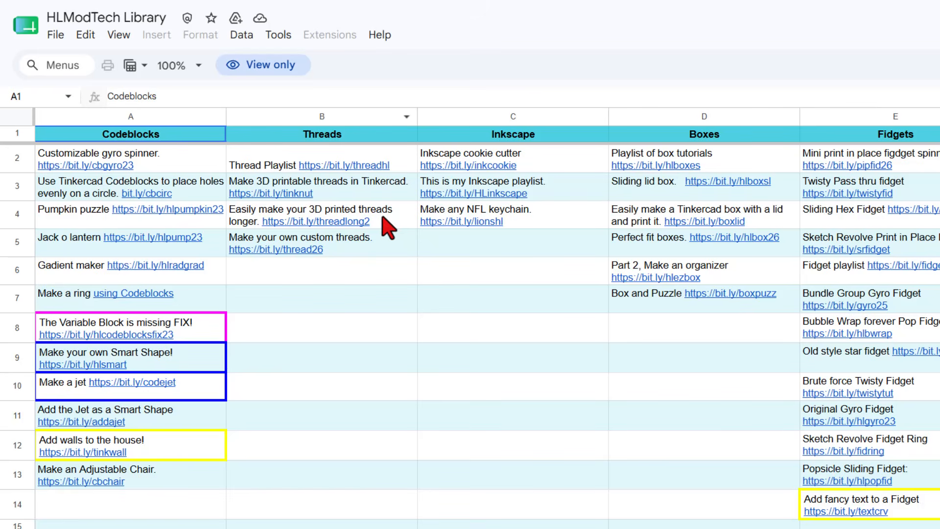
- Follow the Standard thread Calculator link in the Threads column and make a copy of the Thread Pitch spreadsheet
mouse_move(389, 240)
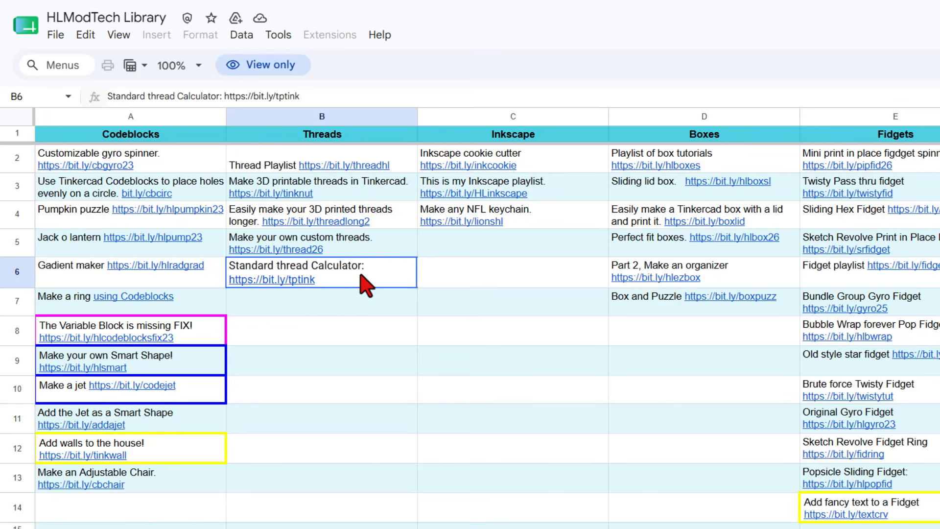
mouse_move(296, 289)
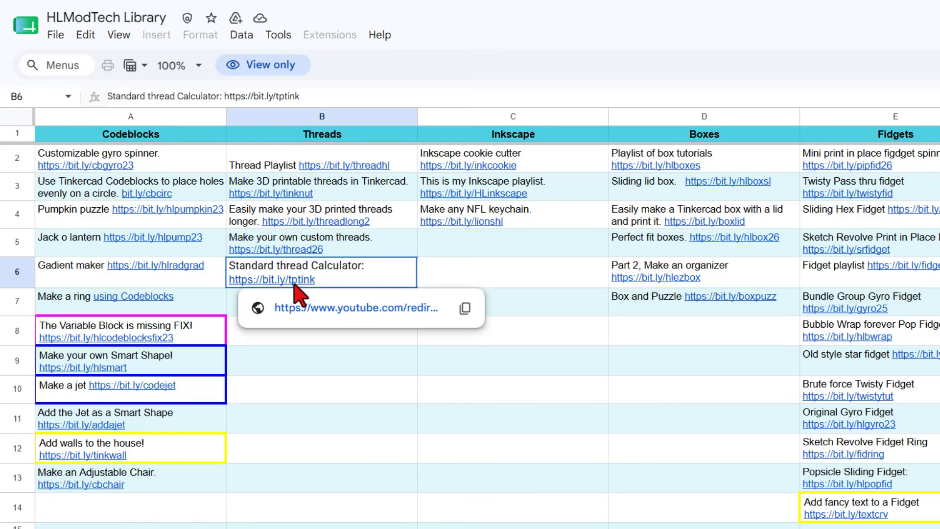
click(326, 313)
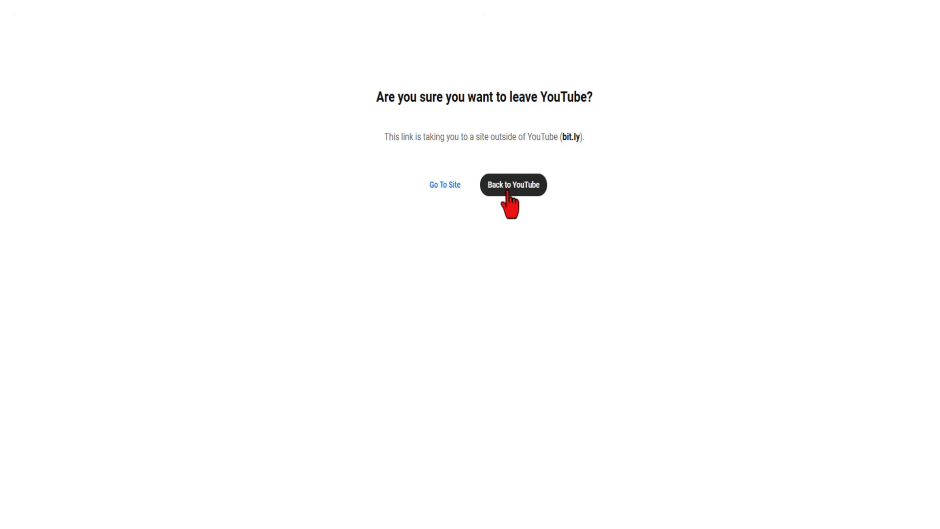
click(434, 186)
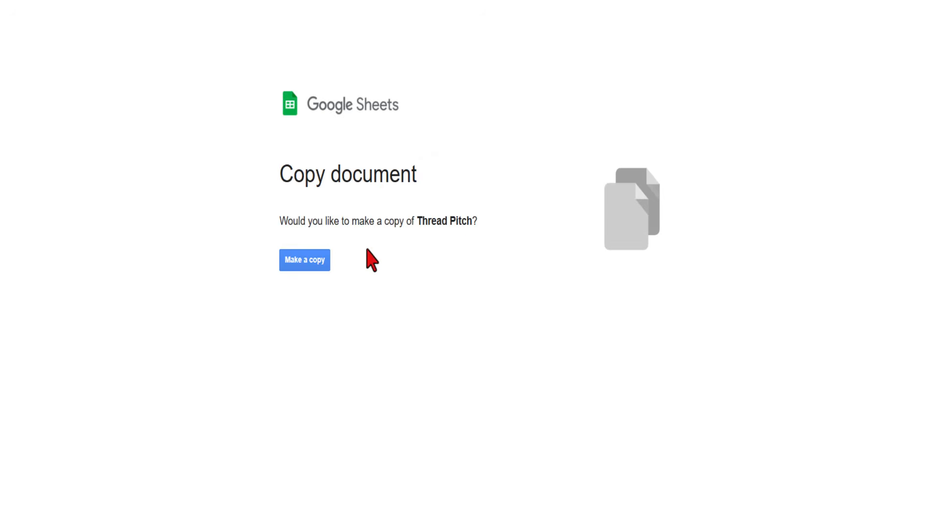
click(304, 265)
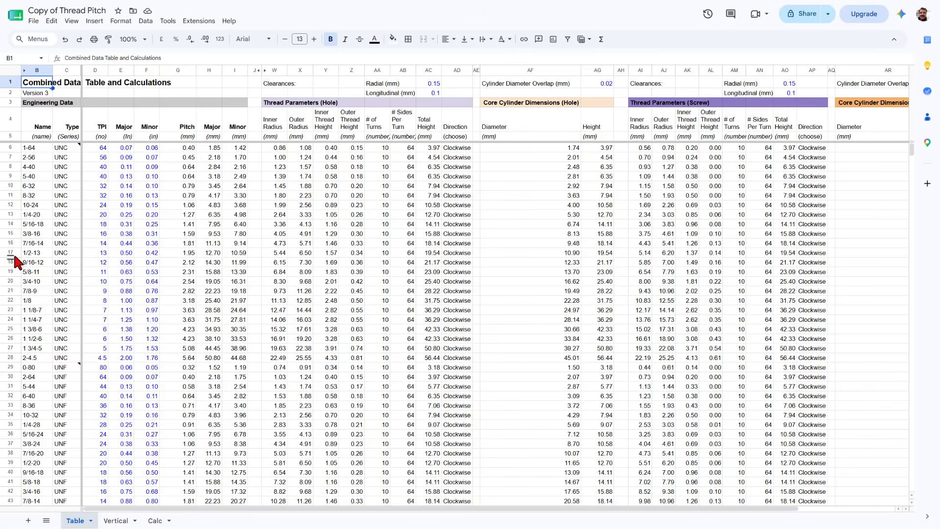
- Set the thread row number on the Vertical sheet to 17 and open the Calc sheet
click(114, 521)
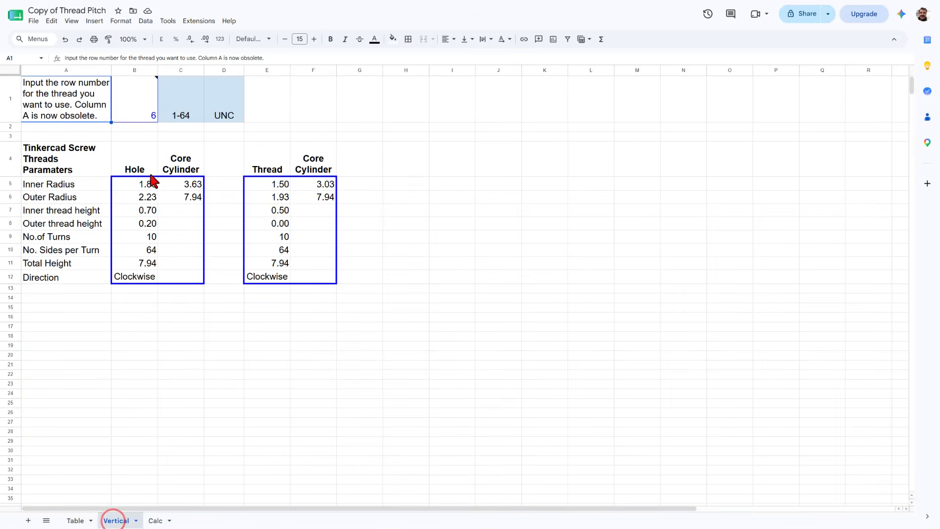
click(149, 111)
text(17)
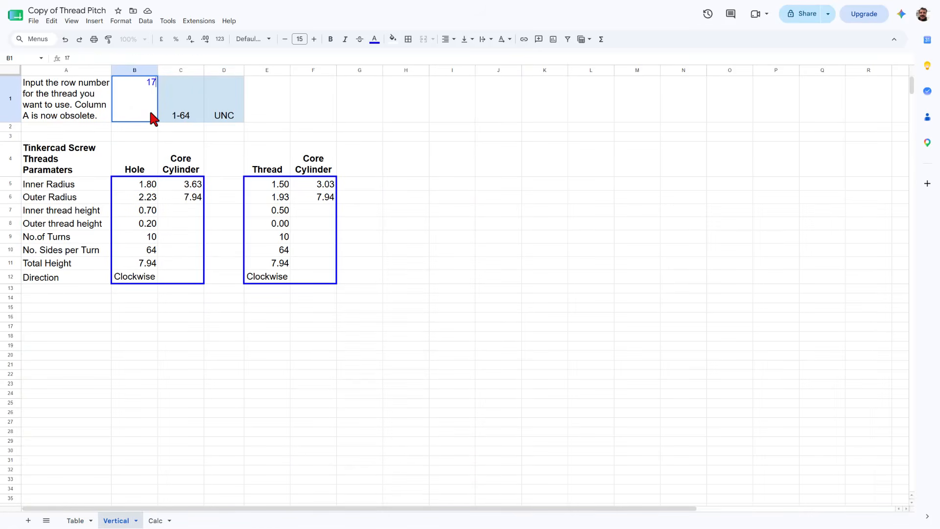
key(Return)
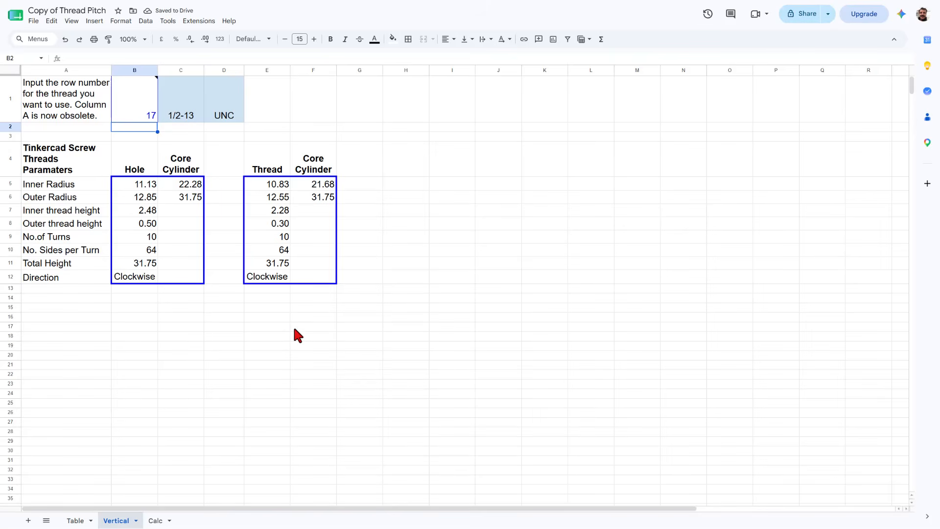
click(155, 520)
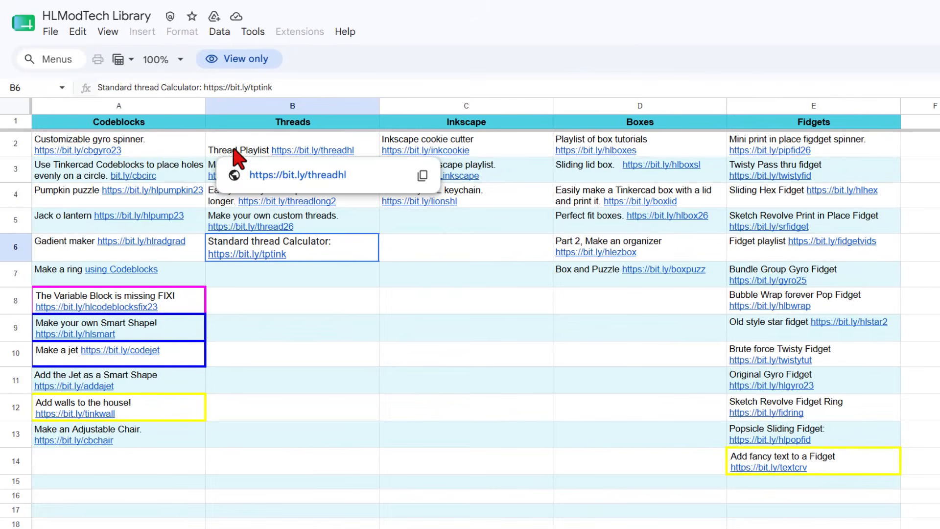
- Look up the Thread Playlist entry in the library's Threads column
click(235, 152)
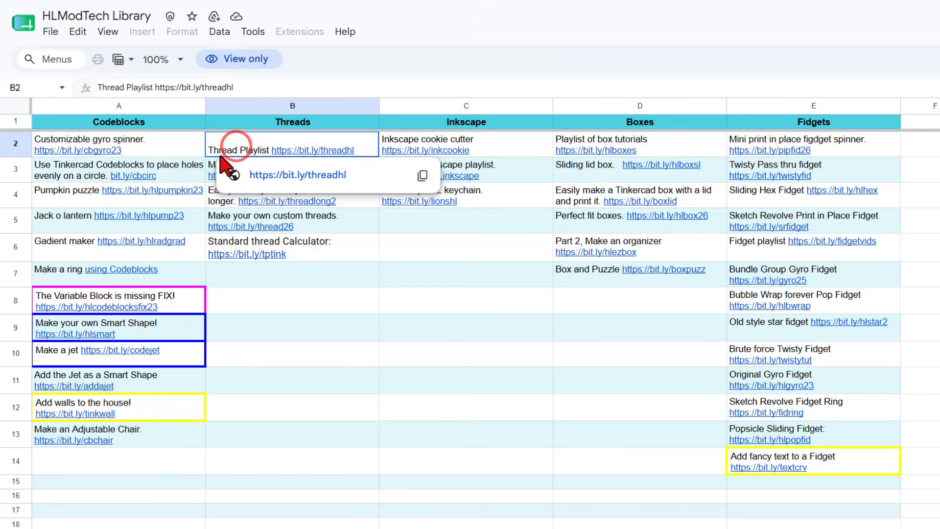
click(315, 350)
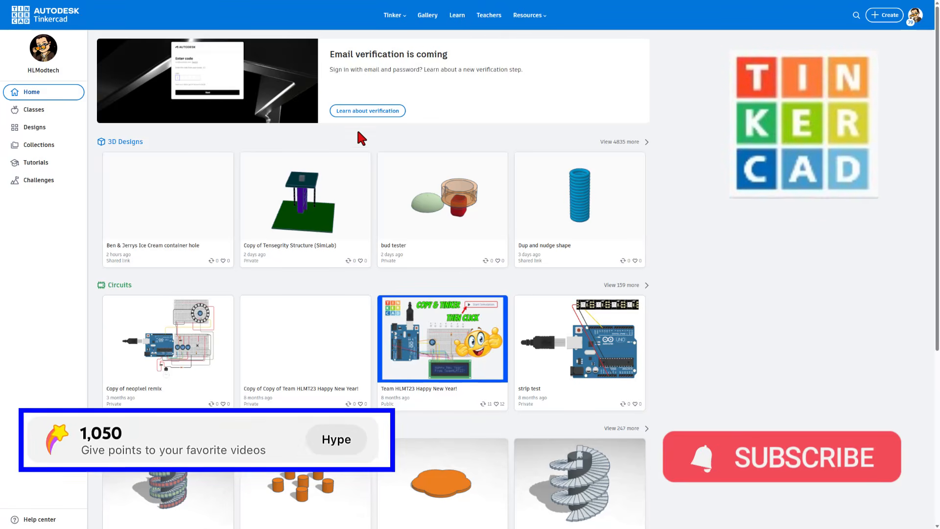
- Create a new 3D design in Tinkercad from the designs page and name it "knuckle thread"
click(39, 128)
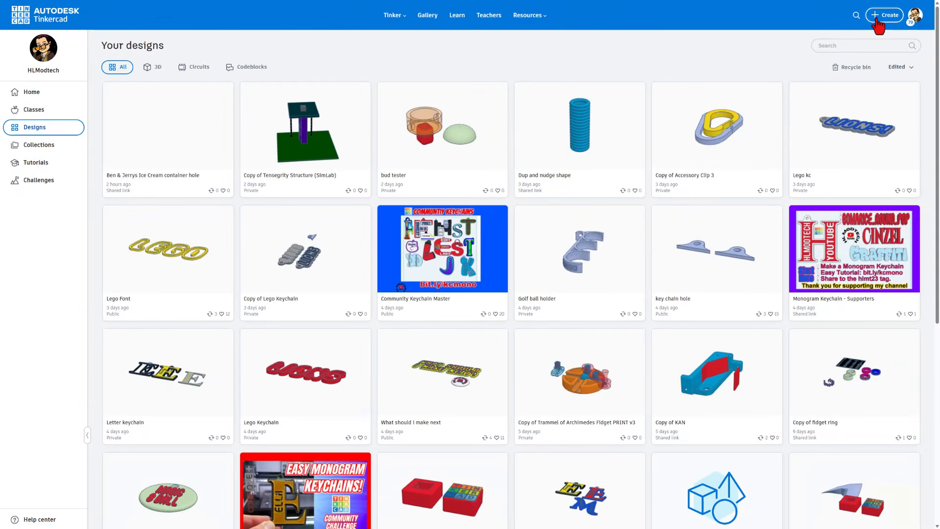
click(880, 16)
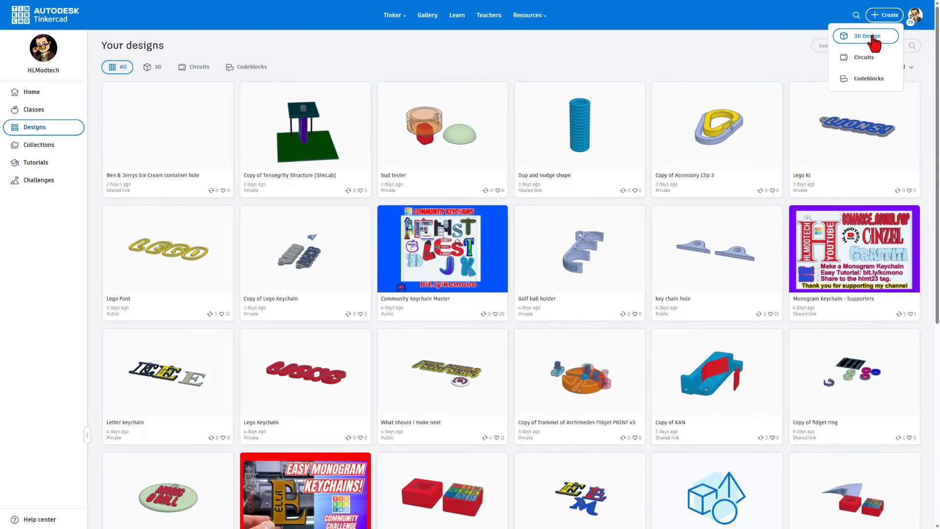
click(872, 35)
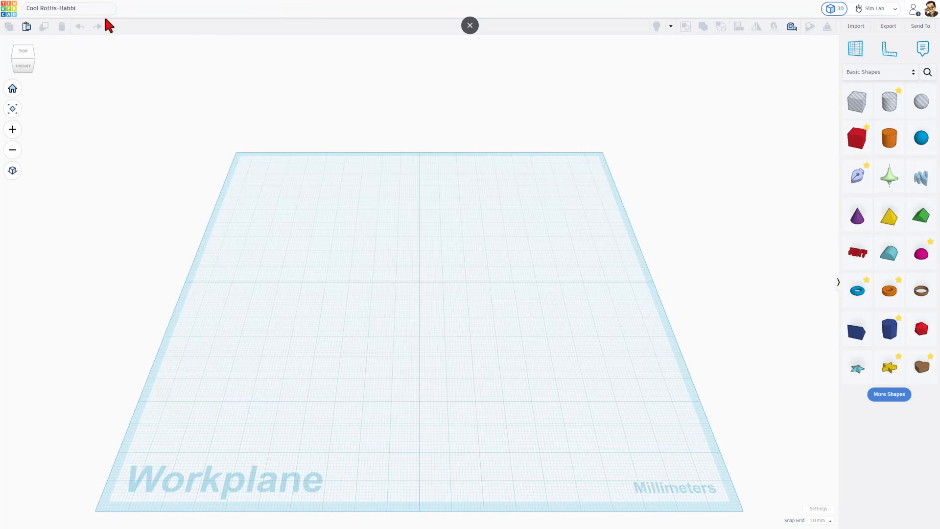
text(knuckle thread)
- Place a Sketch shape at the centre of the workplane to start a new sketch
right_drag(437, 289, 504, 140)
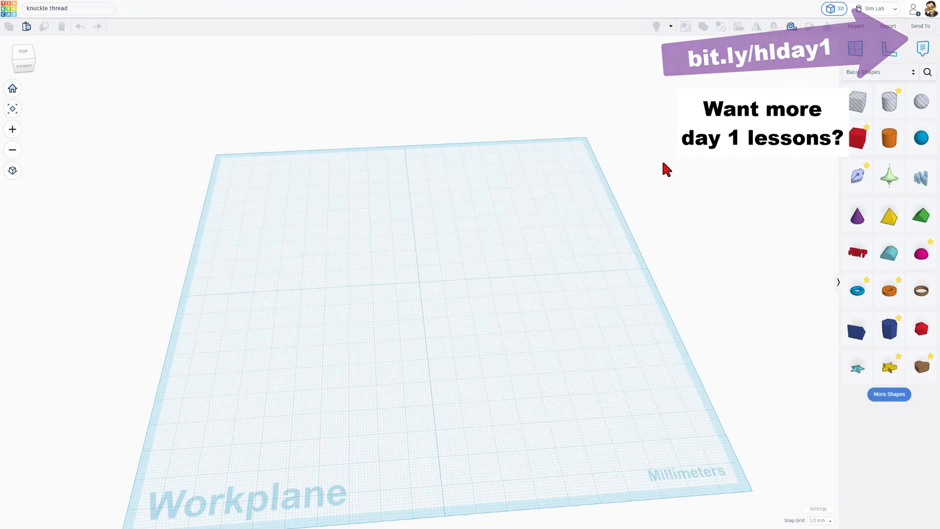
click(855, 189)
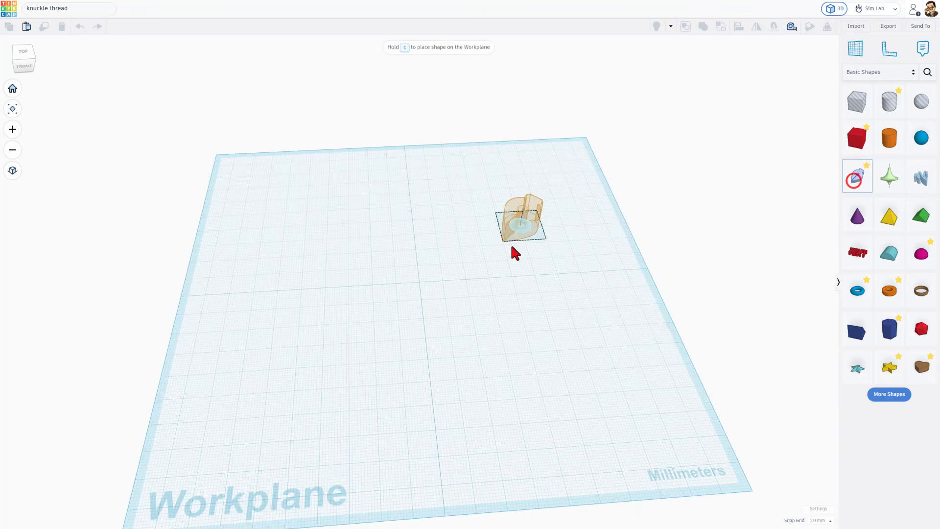
scroll(406, 288, up, 5)
scroll(421, 284, up, 2)
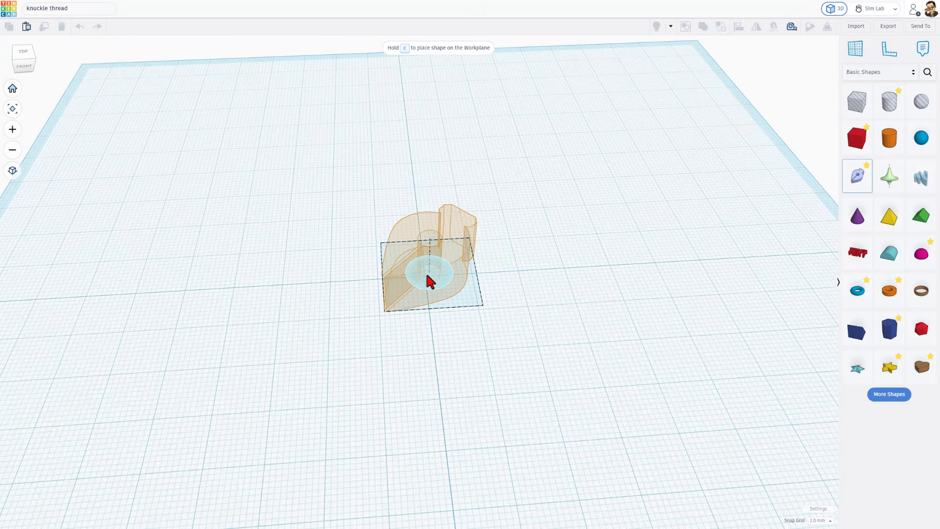
click(423, 278)
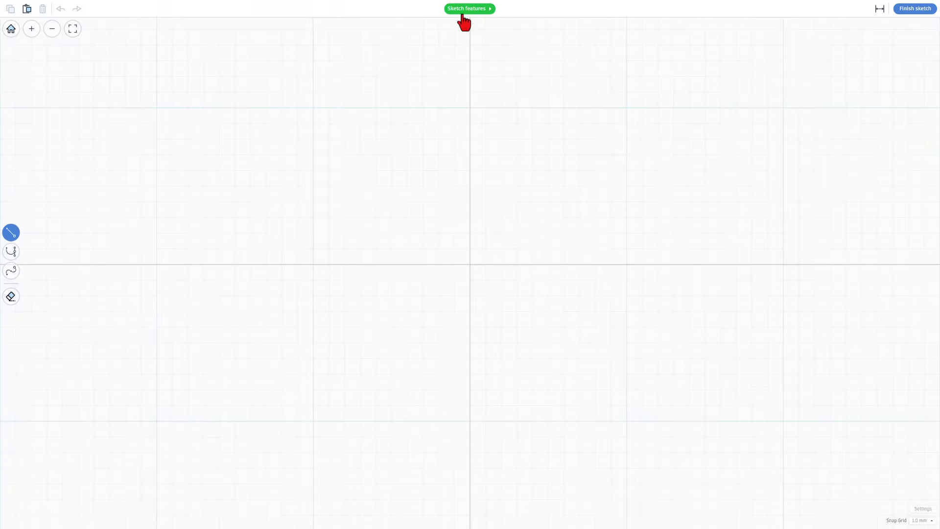
- Review the Sketch features help topics from What's New through Add Points, and close the help window
click(466, 10)
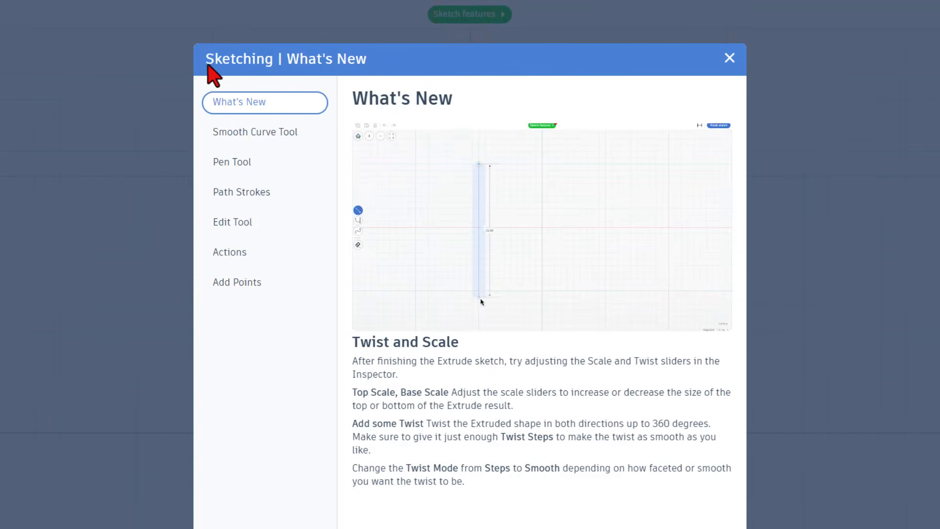
click(214, 132)
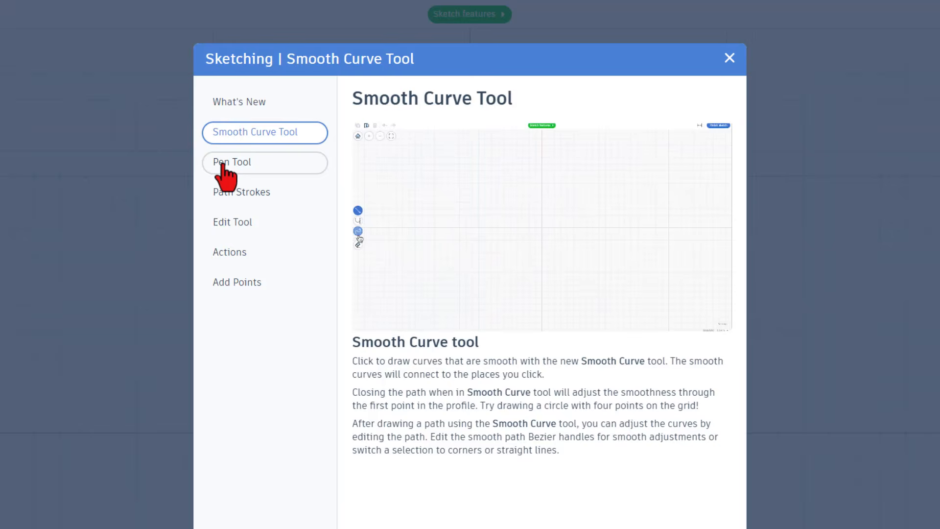
click(223, 162)
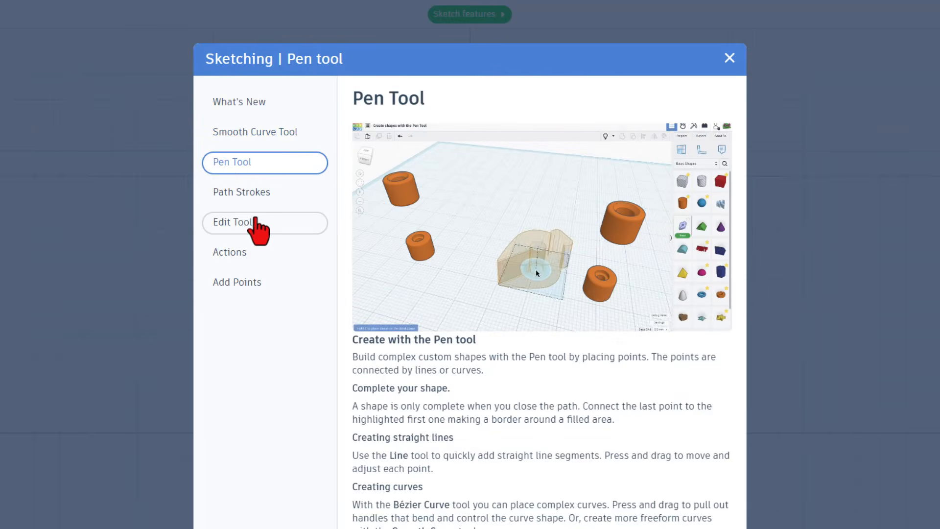
click(228, 197)
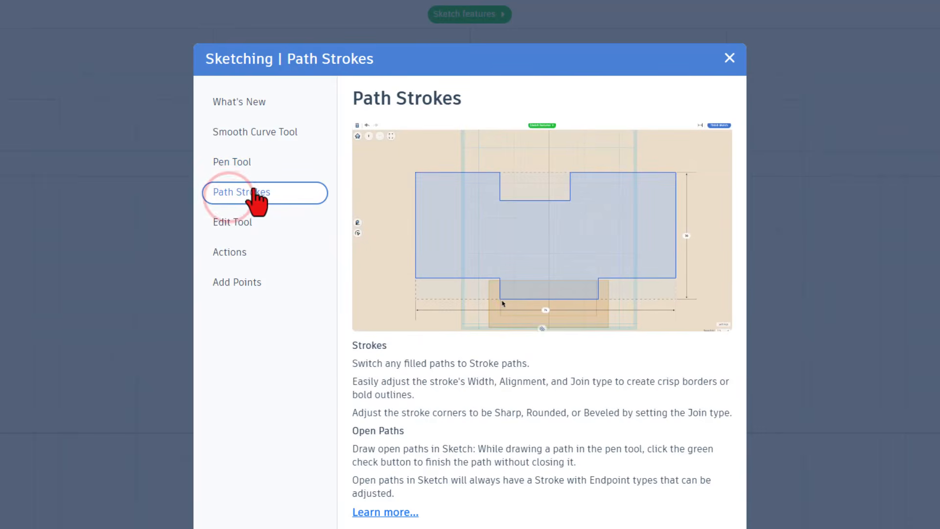
click(248, 226)
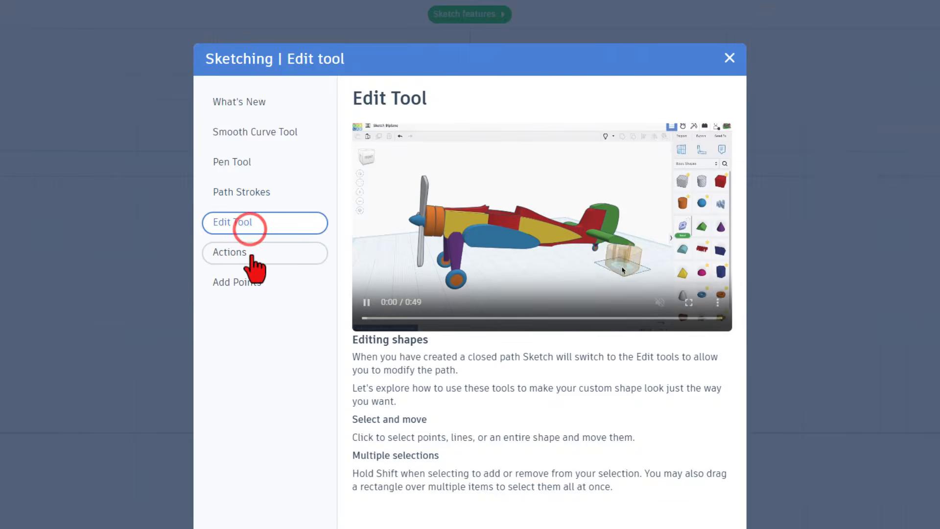
click(252, 253)
click(247, 284)
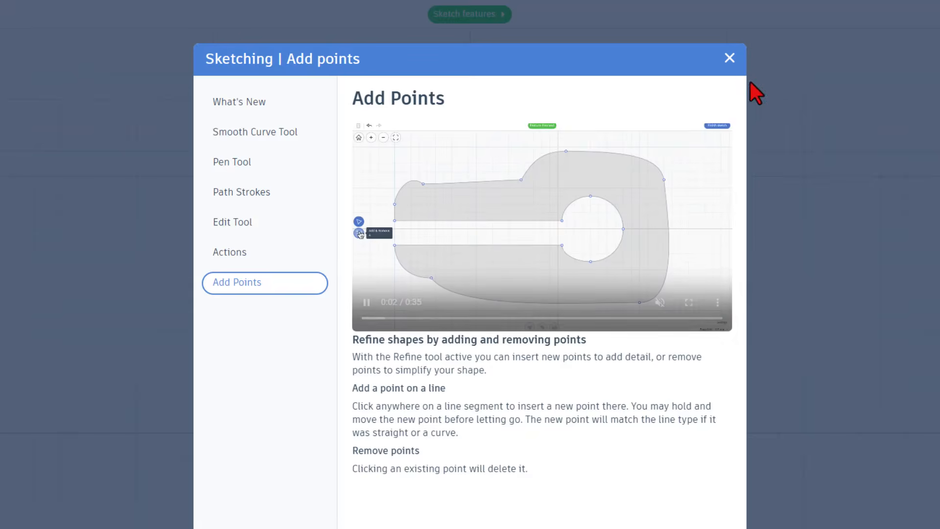
click(729, 59)
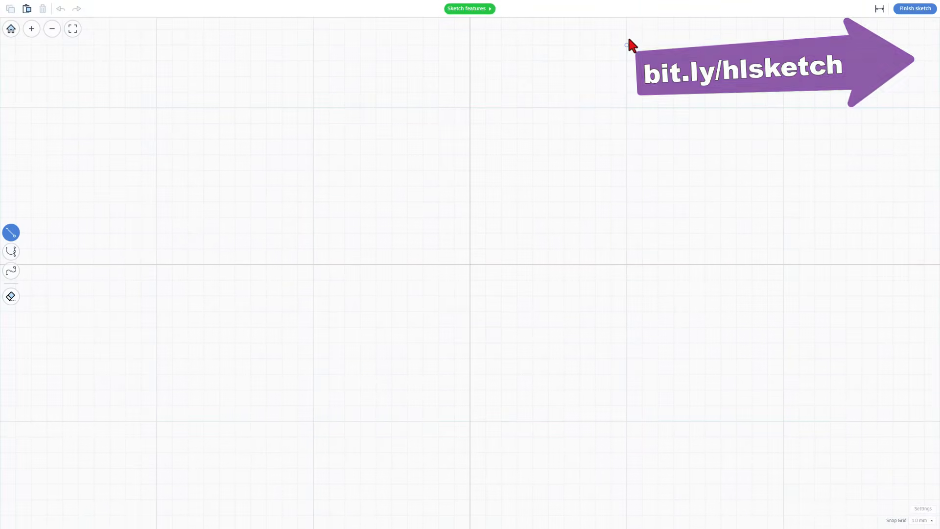
- Draw a closed four-point diamond 10 mm wide and high resting on the horizontal axis, and smooth its corners into a circle
scroll(548, 134, down, 3)
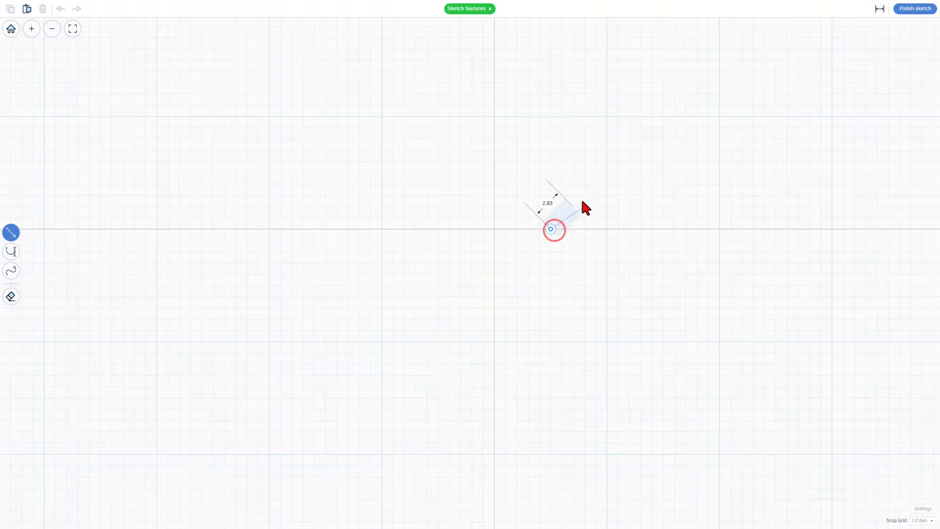
click(606, 173)
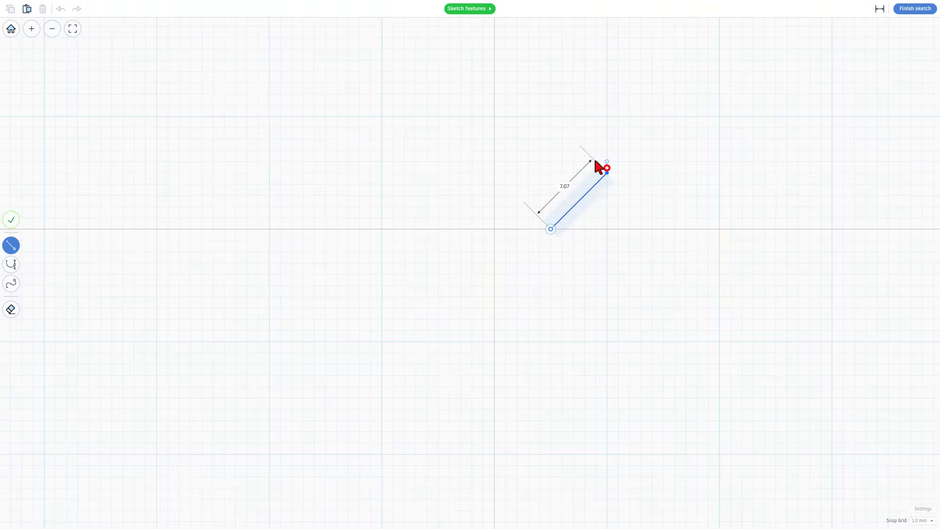
click(550, 116)
click(494, 172)
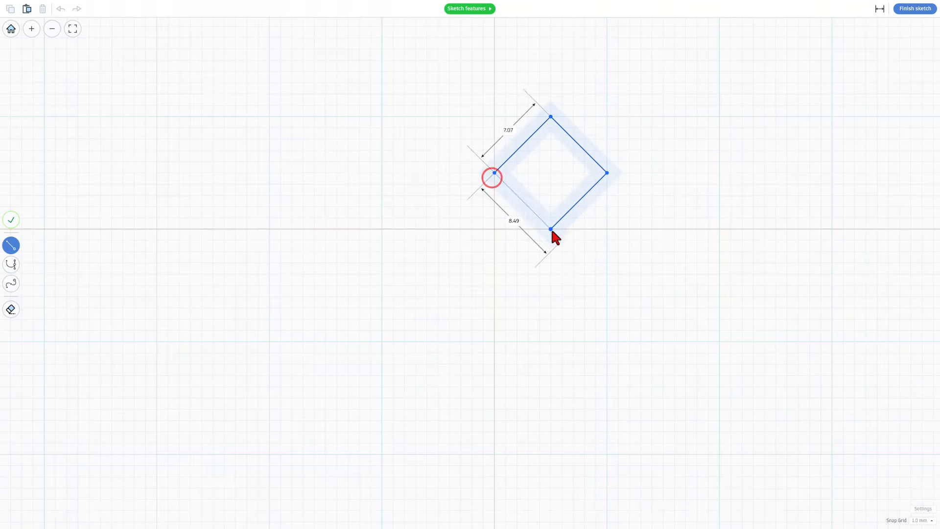
click(551, 229)
double_click(557, 175)
double_click(558, 174)
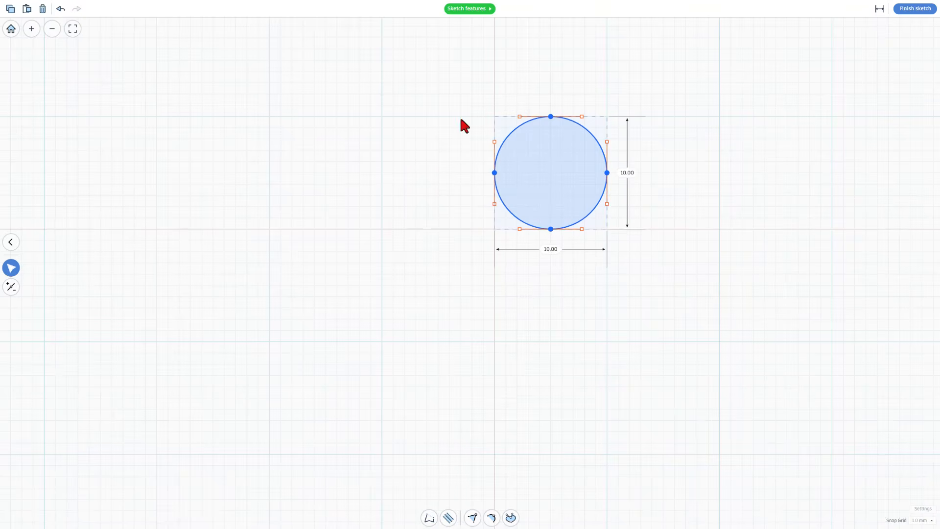
- Resize the circular profile to 15 mm wide and 16 mm high, and finish the sketch
click(550, 170)
click(550, 249)
text(15)
click(629, 172)
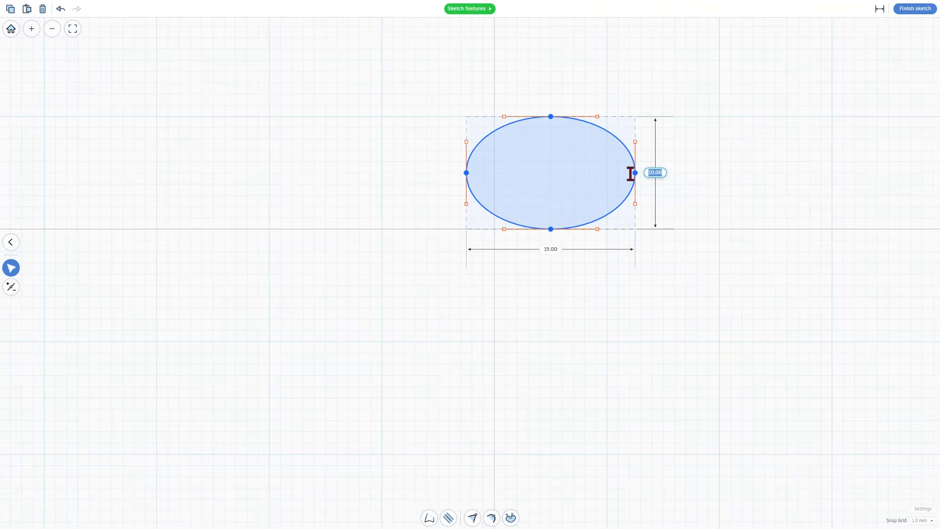
key(Return)
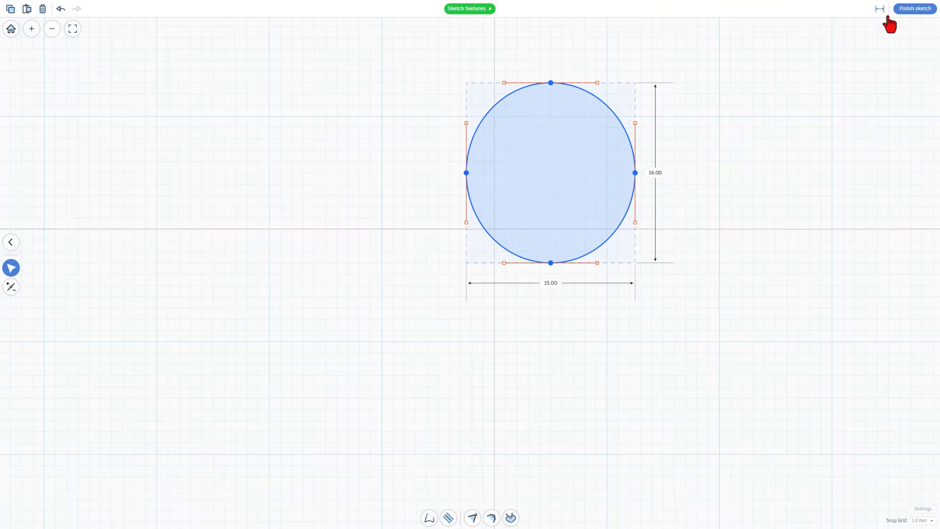
click(916, 14)
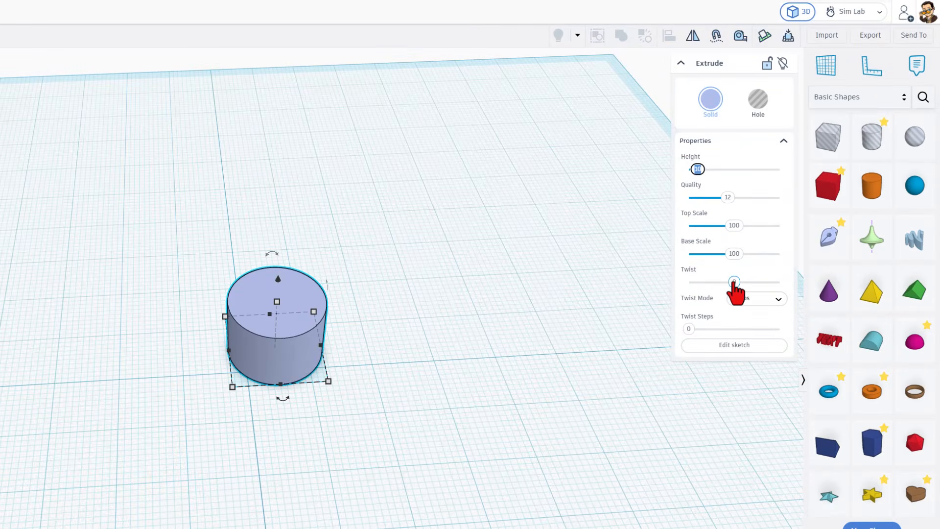
- Twist the extruded profile by 360 degrees with the Smooth twist mode
drag(734, 282, 780, 282)
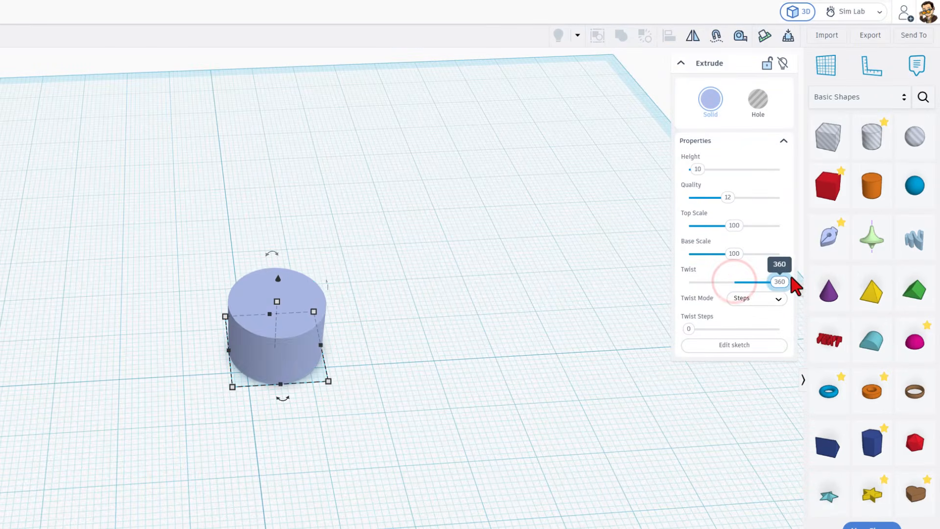
click(763, 300)
click(760, 325)
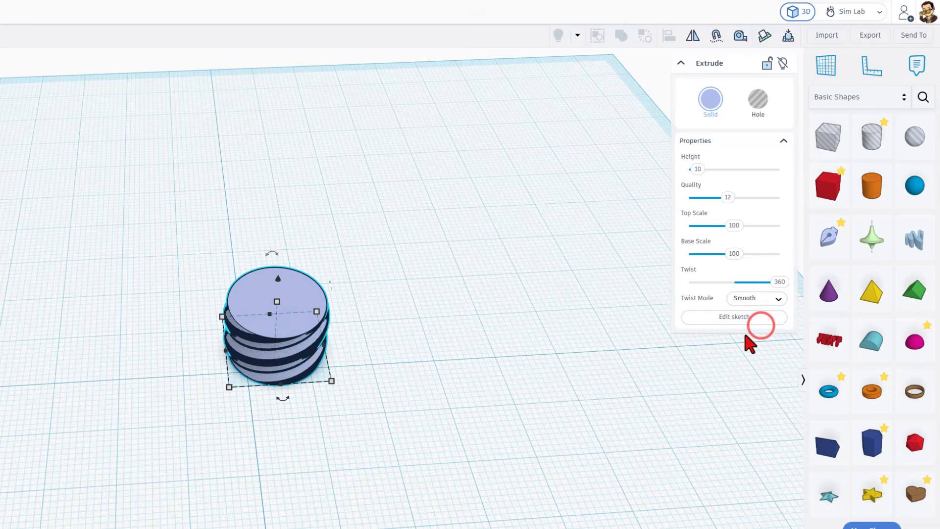
- Set the twisted extrusion's height to 8
scroll(304, 350, up, 3)
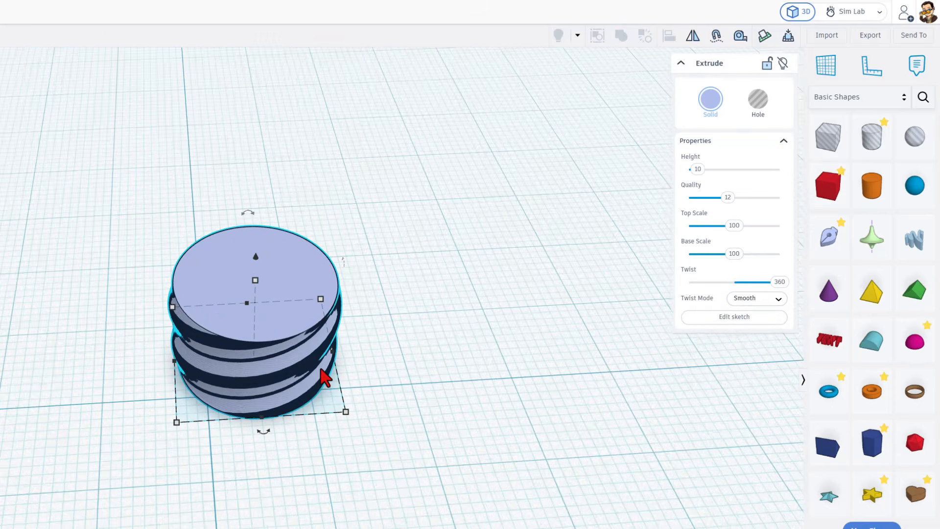
click(367, 377)
right_drag(367, 378, 370, 329)
right_drag(200, 387, 258, 265)
click(258, 265)
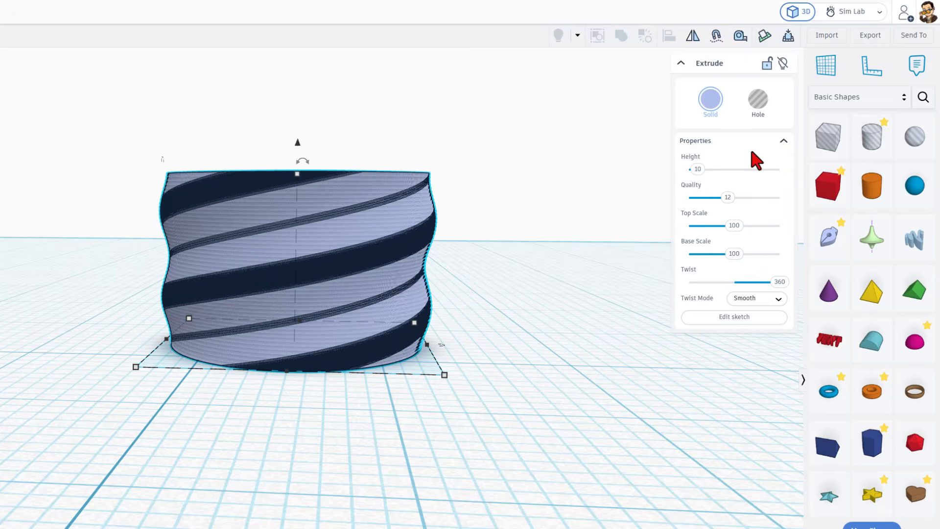
click(697, 169)
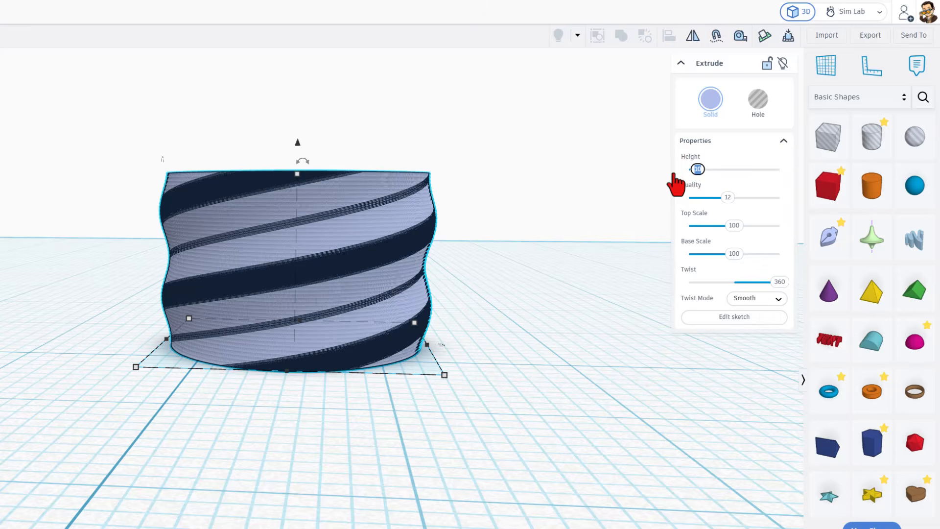
text(8)
key(Return)
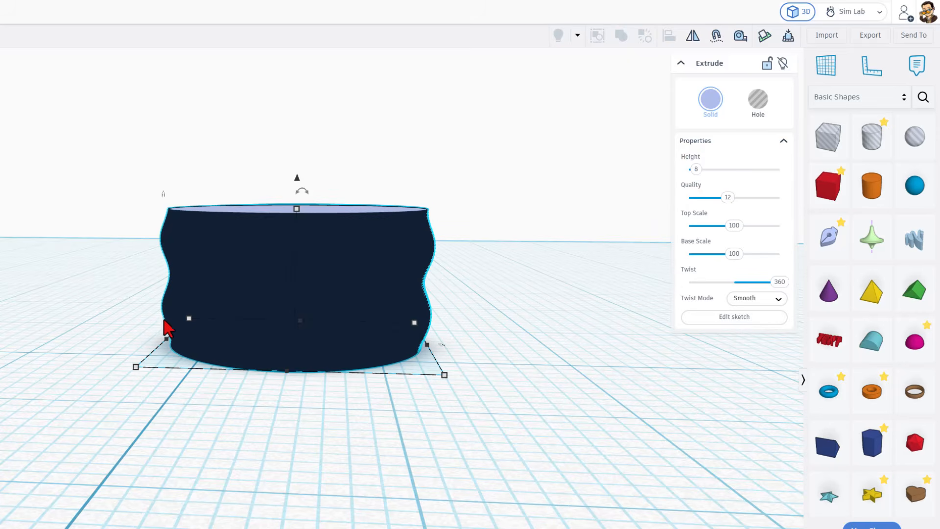
- Examine the wavy thread contour on the sides of the twisted shape
scroll(175, 267, up, 3)
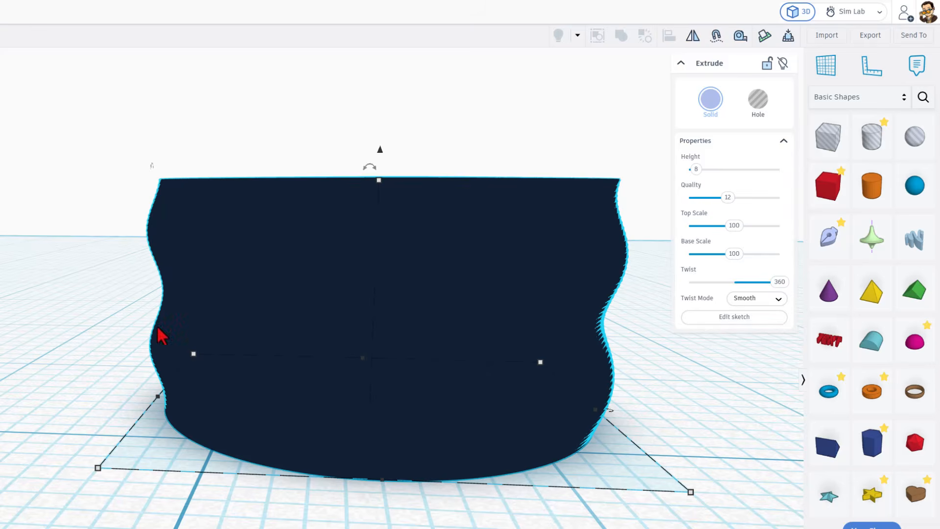
key(Escape)
scroll(272, 454, down, 3)
right_drag(304, 450, 280, 453)
click(285, 388)
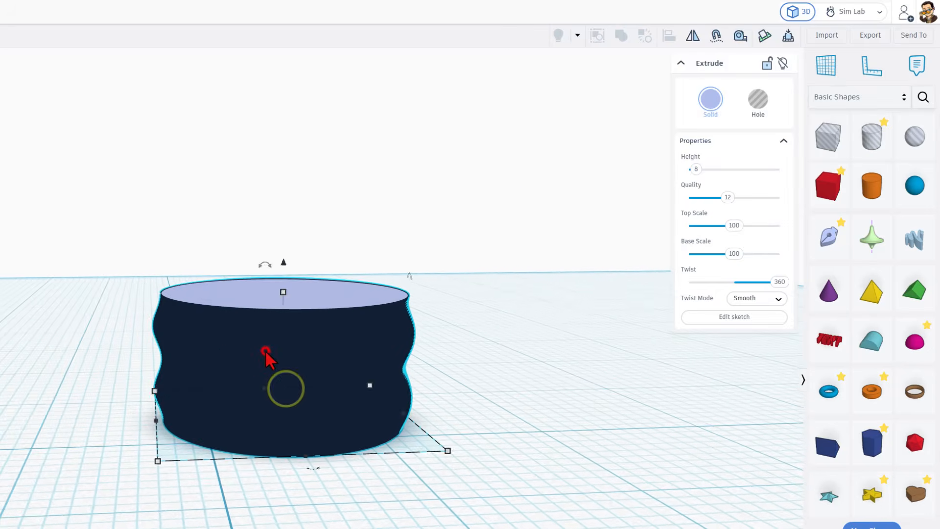
scroll(218, 350, up, 2)
scroll(230, 362, down, 3)
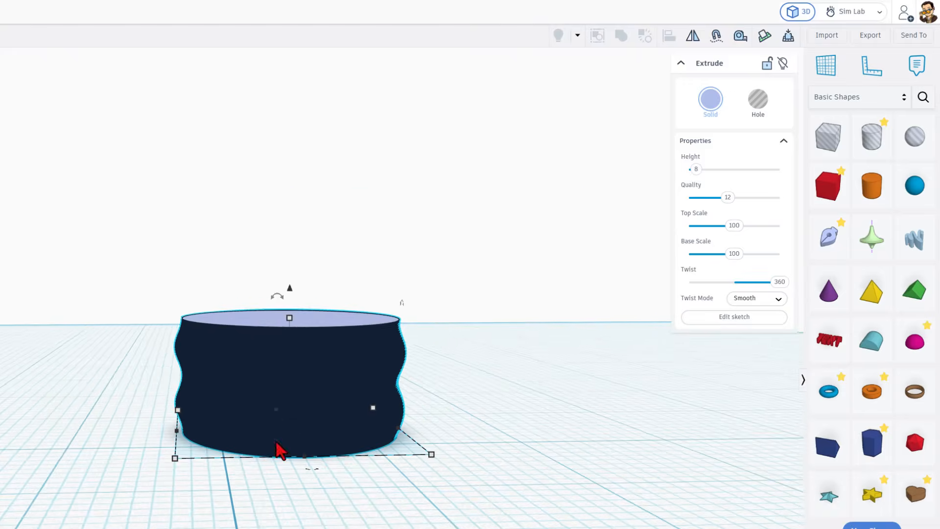
- Duplicate the threaded cylinder, move the copy clear of the original, and turn the copy into a hole
click(376, 461)
right_drag(376, 461, 376, 491)
scroll(376, 491, down, 3)
middle_drag(389, 470, 327, 458)
click(302, 397)
key(ctrl+d)
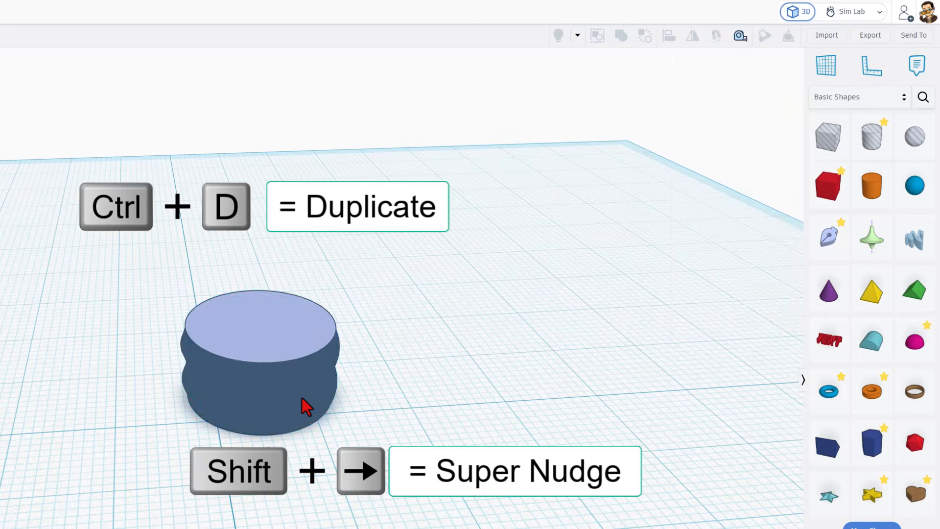
key(shift+Right)
key(shift+Right)
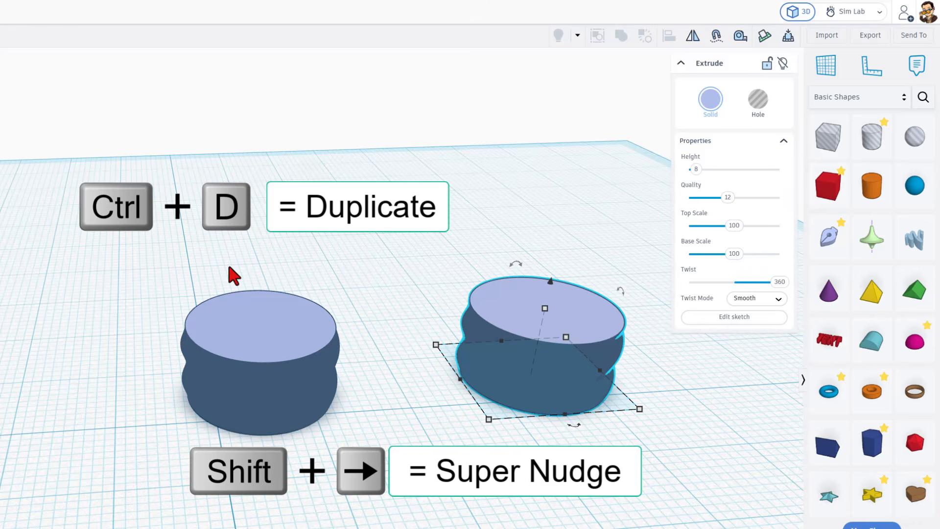
click(748, 100)
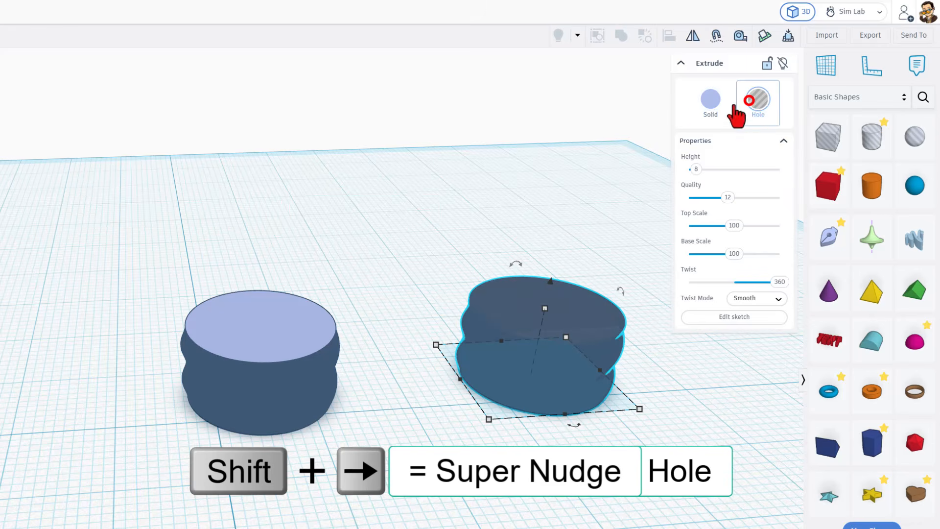
- Edit the hole copy's sketch to 16.3 mm high and 15.3 mm wide, and finish the sketch
click(541, 395)
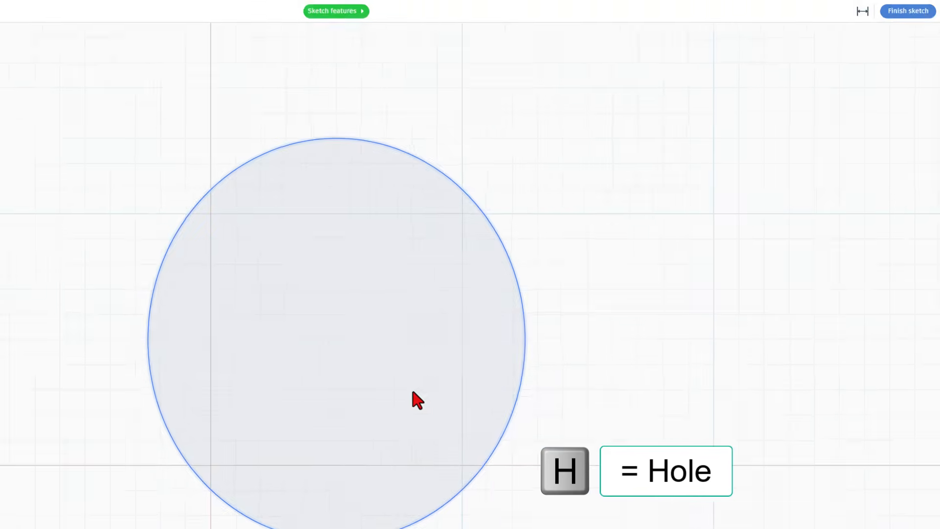
click(510, 296)
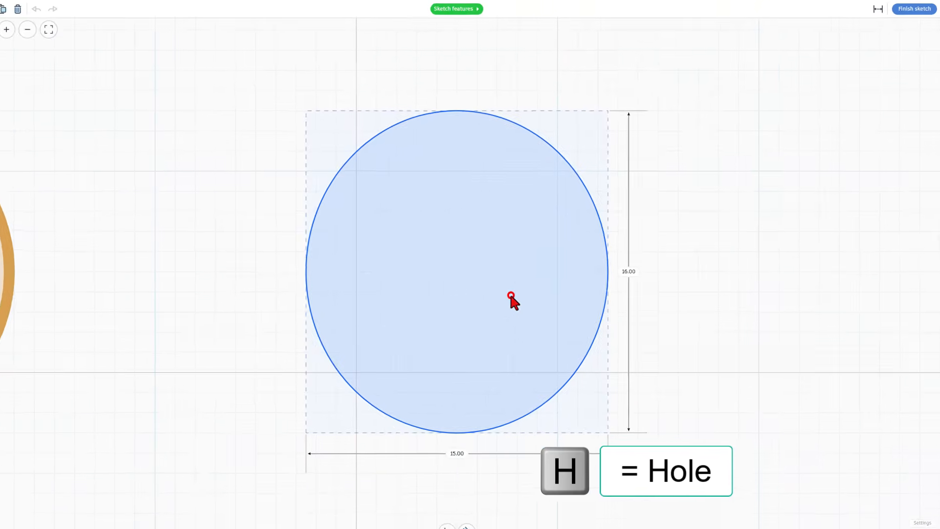
click(637, 264)
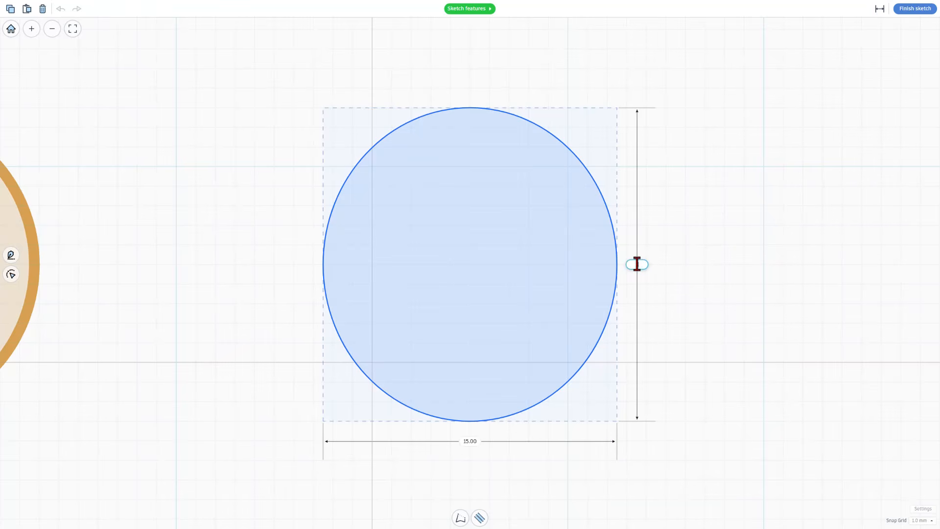
text(16.3)
key(Return)
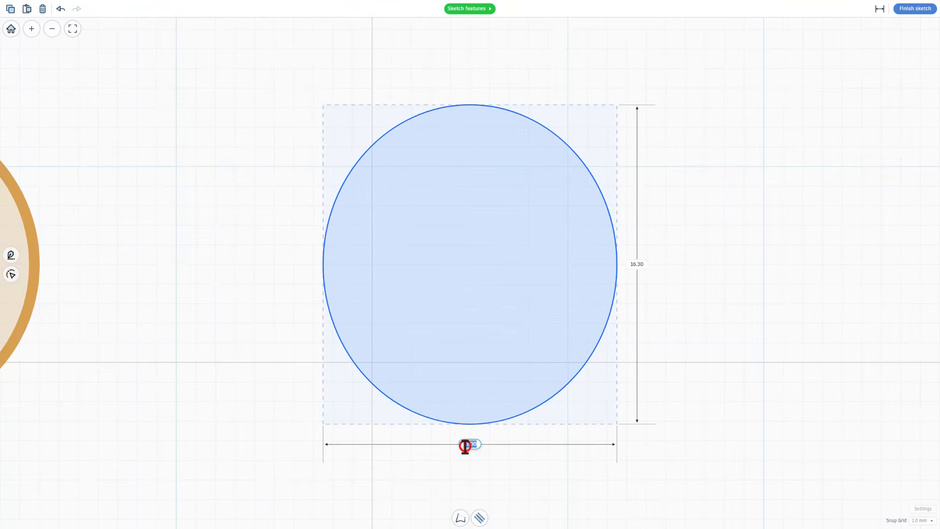
text(15.3)
key(Return)
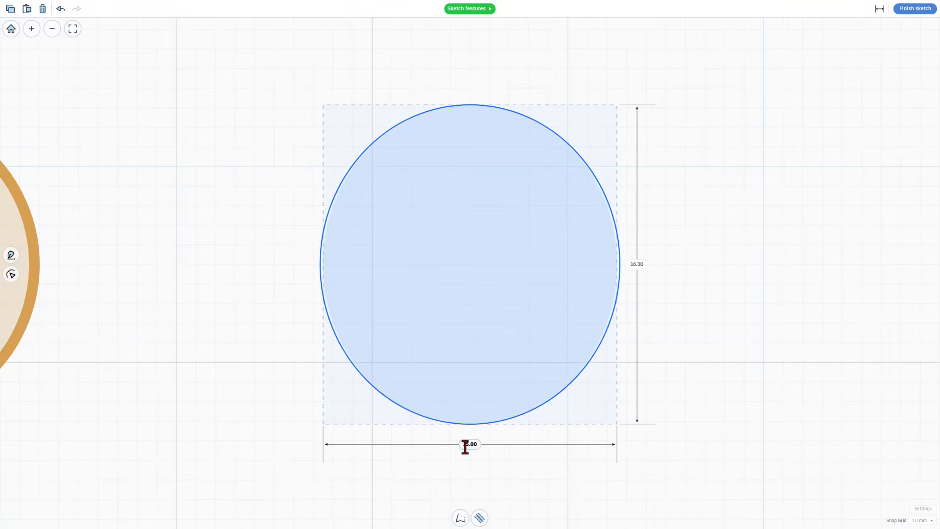
click(914, 10)
- Set the original solid thread's Quality to 3
click(561, 335)
right_drag(562, 334, 436, 297)
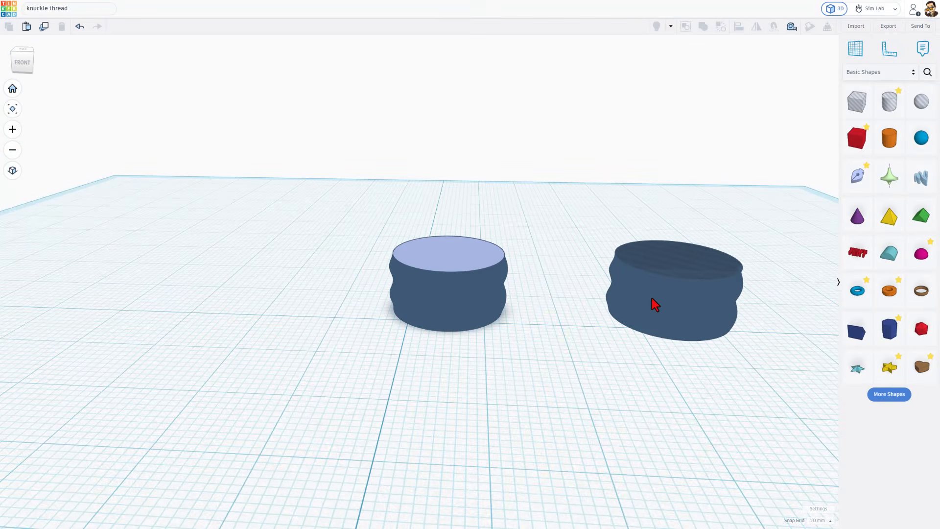
click(666, 315)
middle_drag(651, 315, 505, 324)
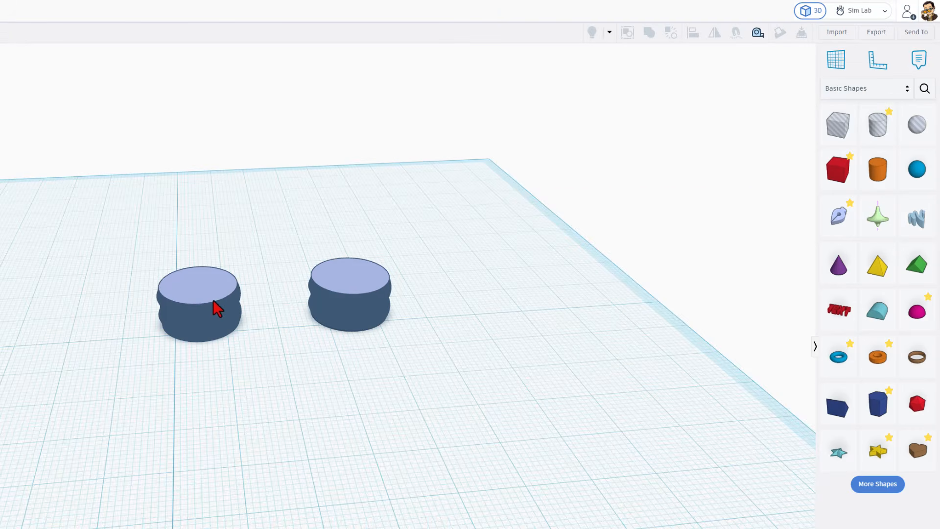
click(208, 297)
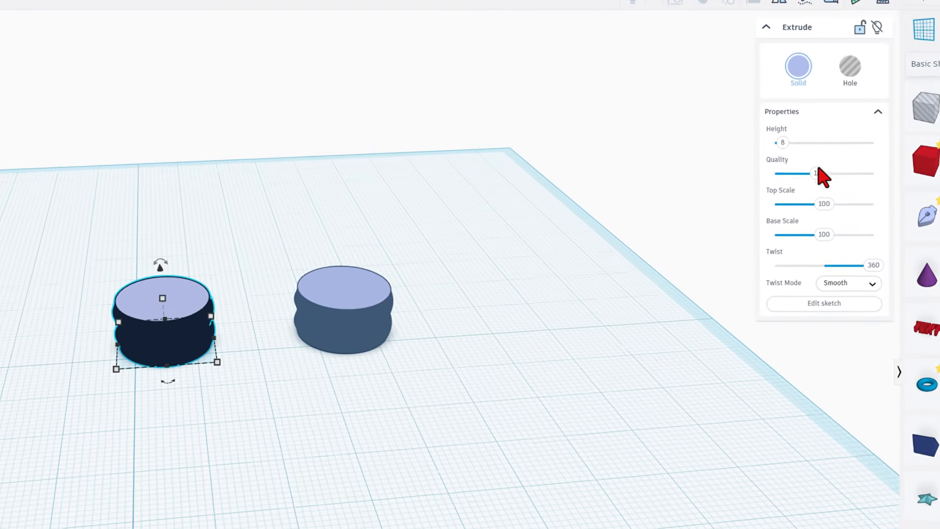
click(840, 173)
text(3)
key(Return)
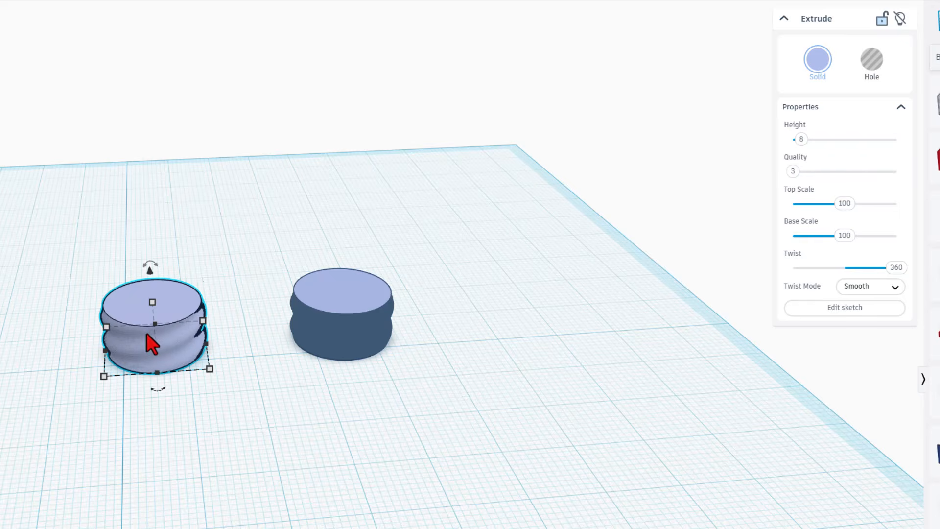
- Make the second thread a hole and set its Quality to 3
click(312, 334)
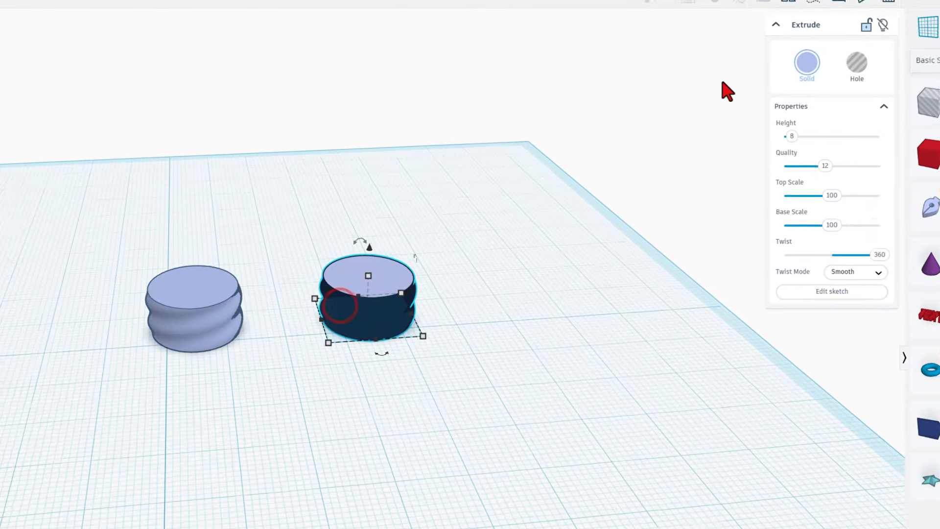
click(857, 63)
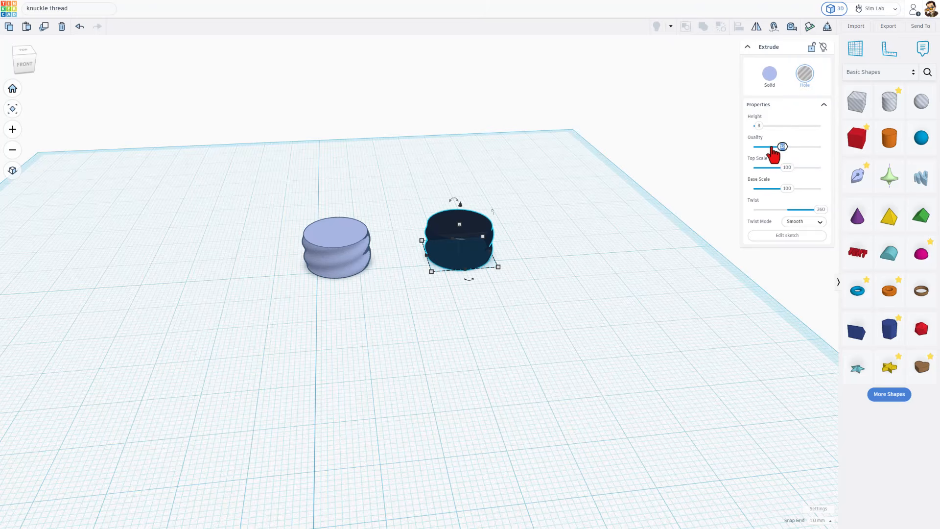
text(3)
key(Return)
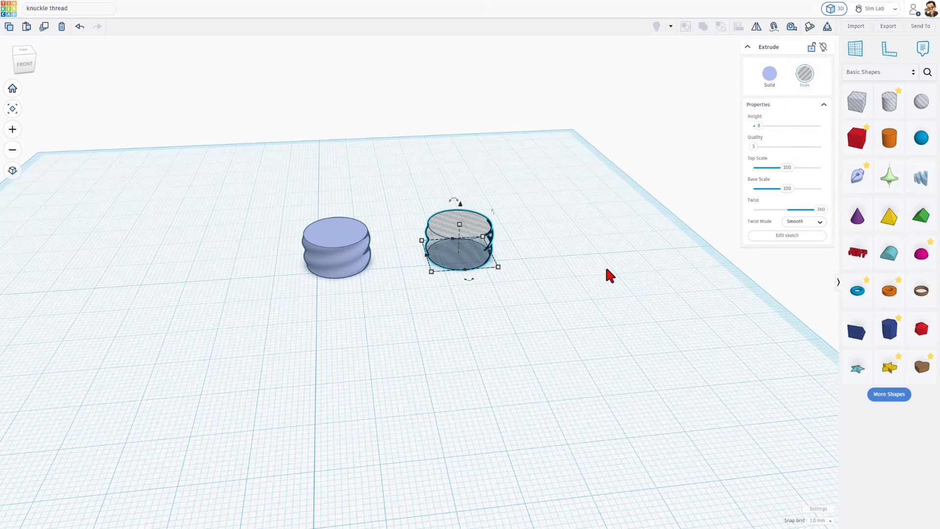
key(ctrl+v)
right_drag(607, 267, 638, 259)
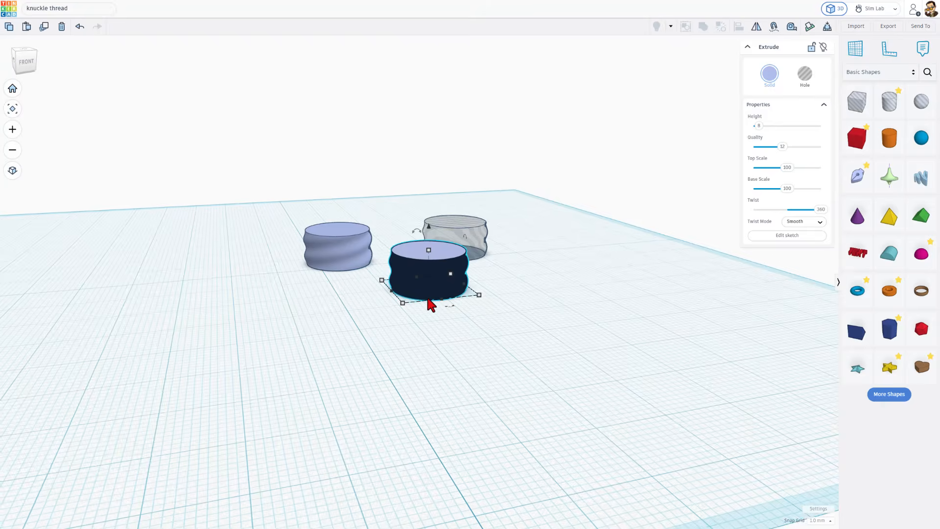
right_drag(582, 313, 576, 317)
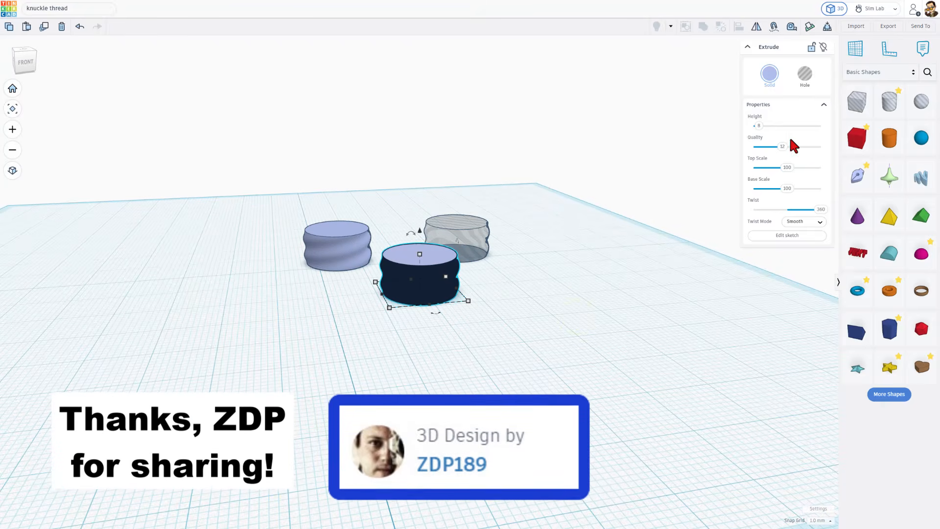
text(1)
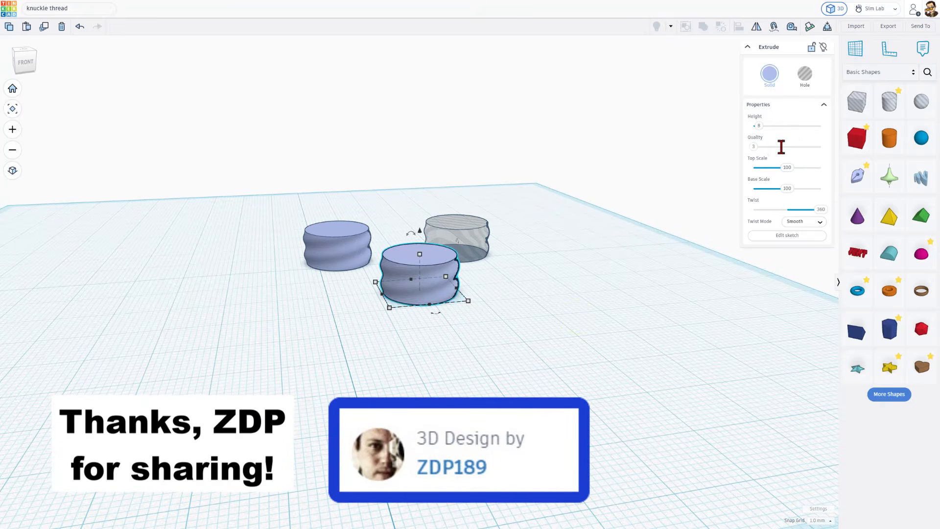
click(562, 224)
right_drag(554, 231, 553, 250)
click(402, 329)
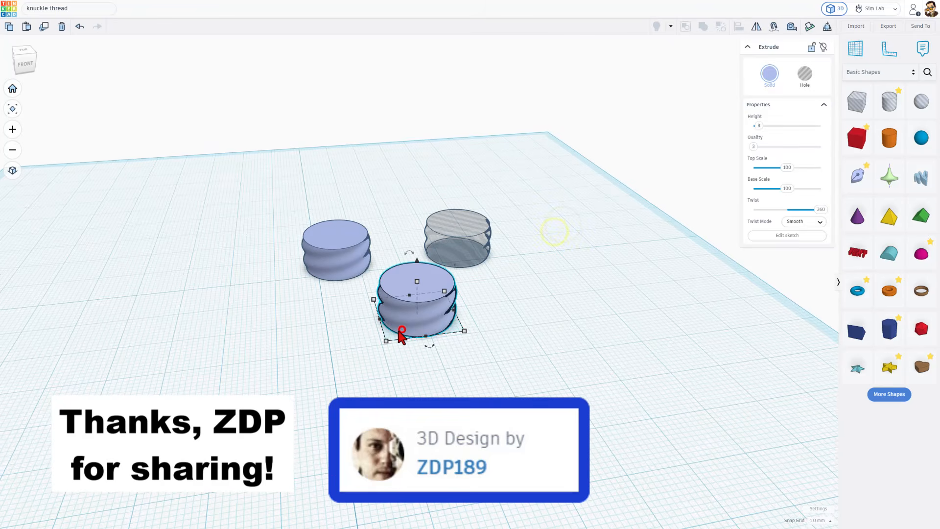
key(Delete)
- Place a six-sided Polygon beside the hole thread and set its Bevel to 2
right_drag(425, 324, 401, 306)
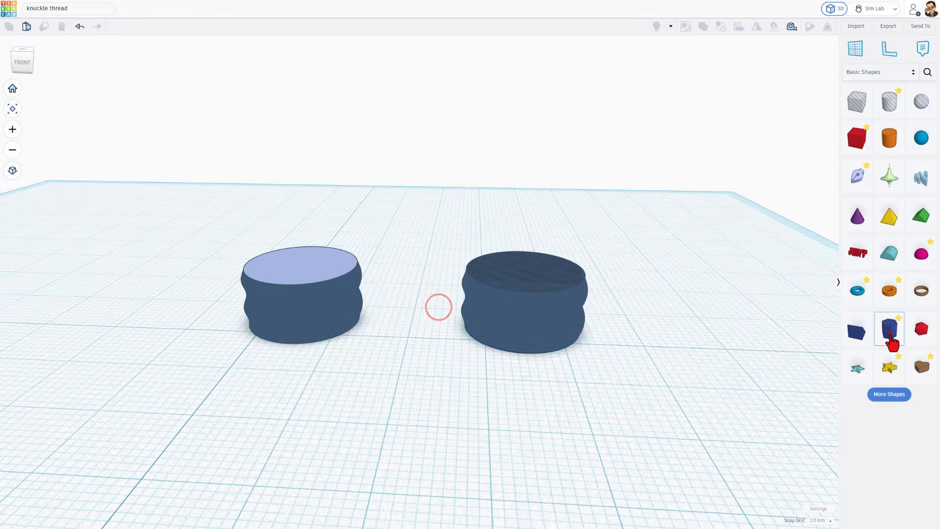
click(889, 333)
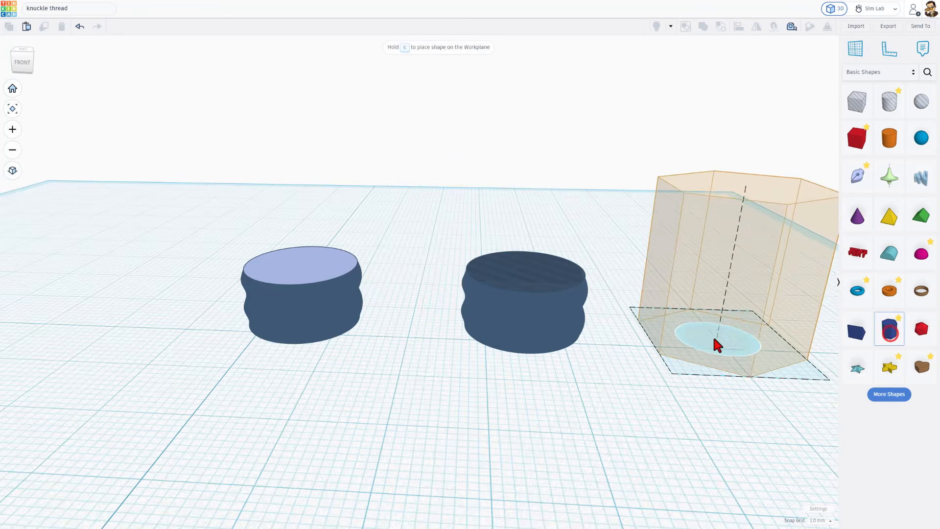
click(685, 323)
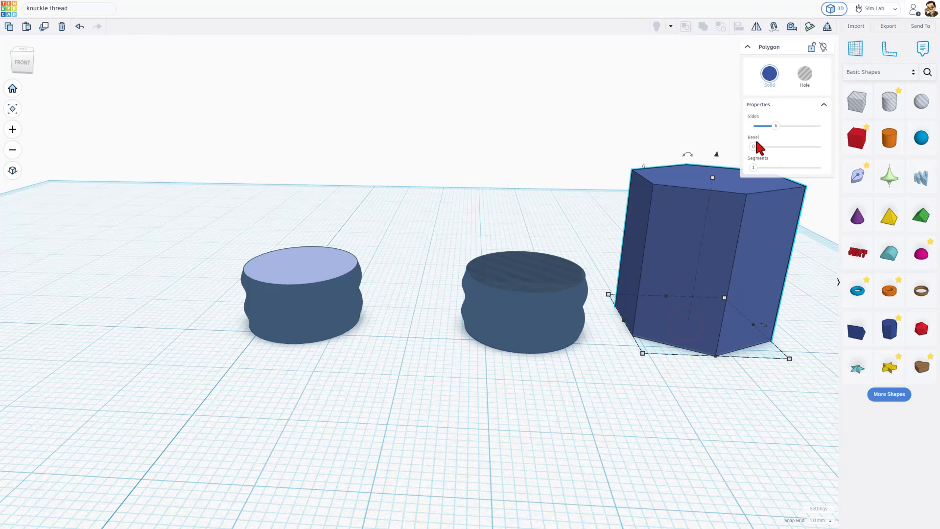
text(2)
key(Return)
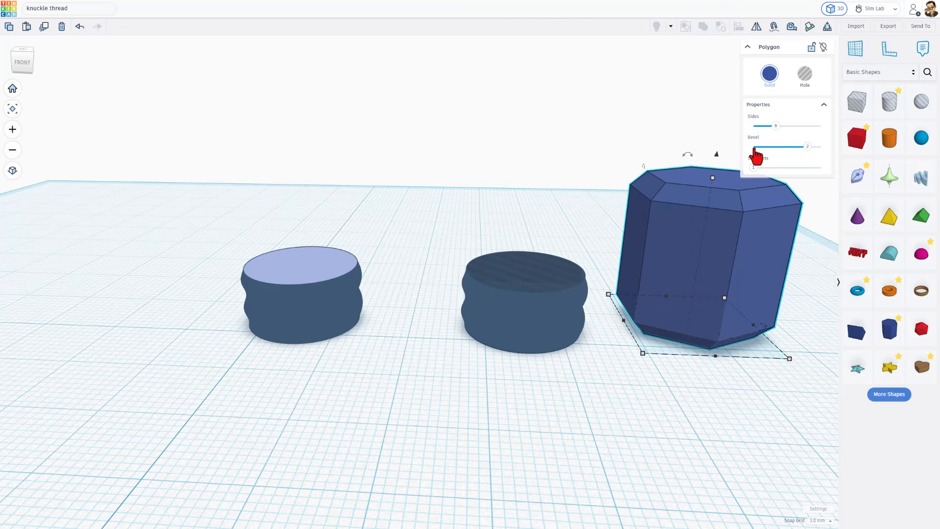
- Set the hexagonal polygon's height to 8 mm to match the hole thread
click(712, 182)
click(557, 289)
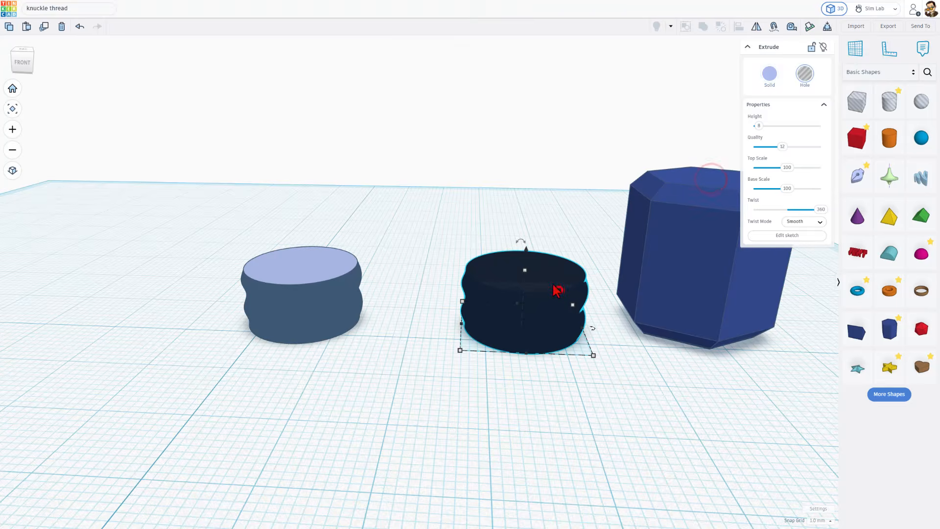
click(521, 270)
click(658, 247)
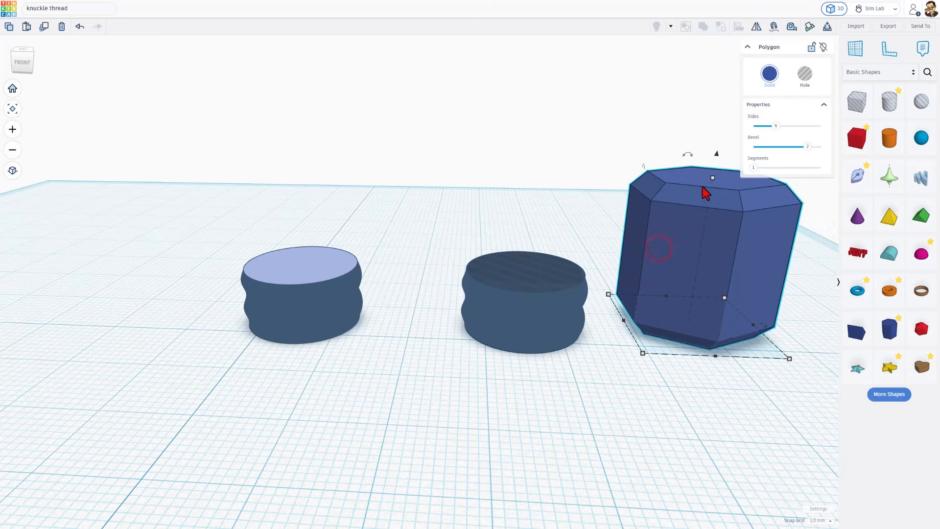
click(712, 180)
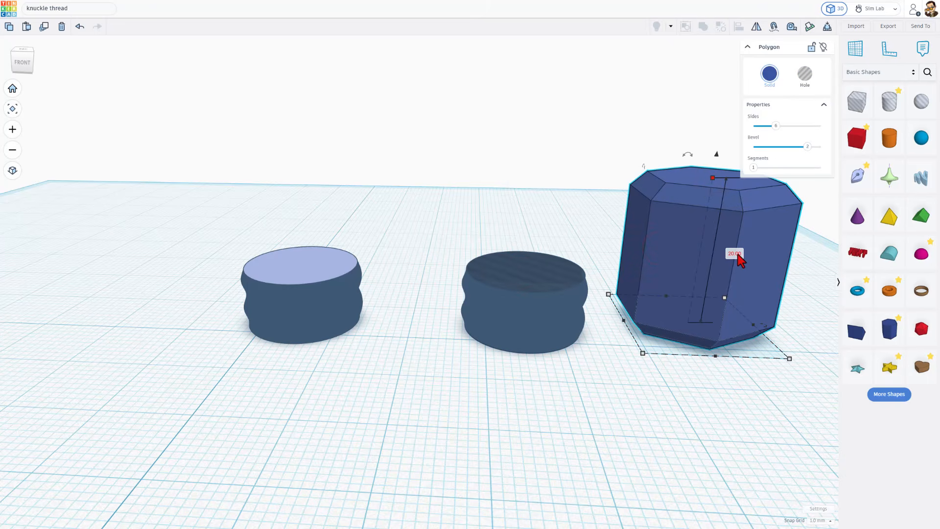
text(8)
key(Return)
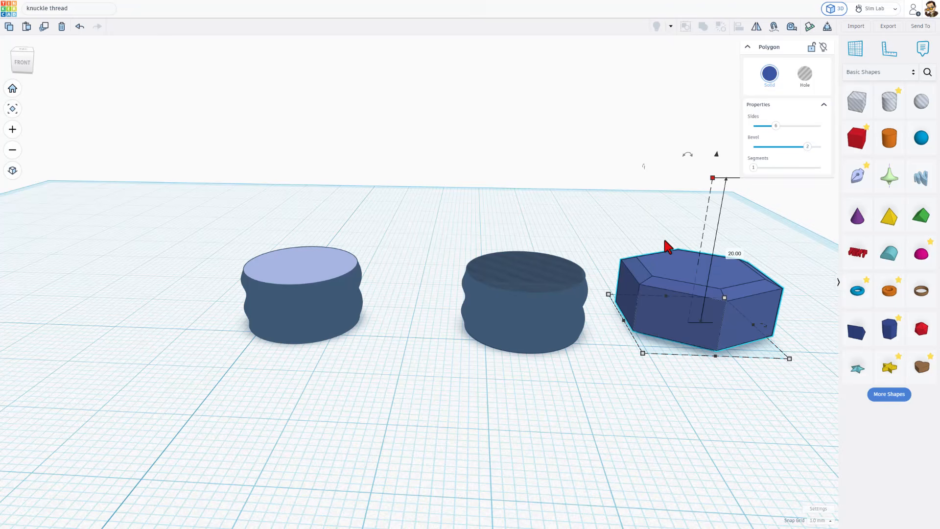
- Align the polygon and the hole thread so that they are centred on each other in both horizontal directions
drag(420, 184, 737, 382)
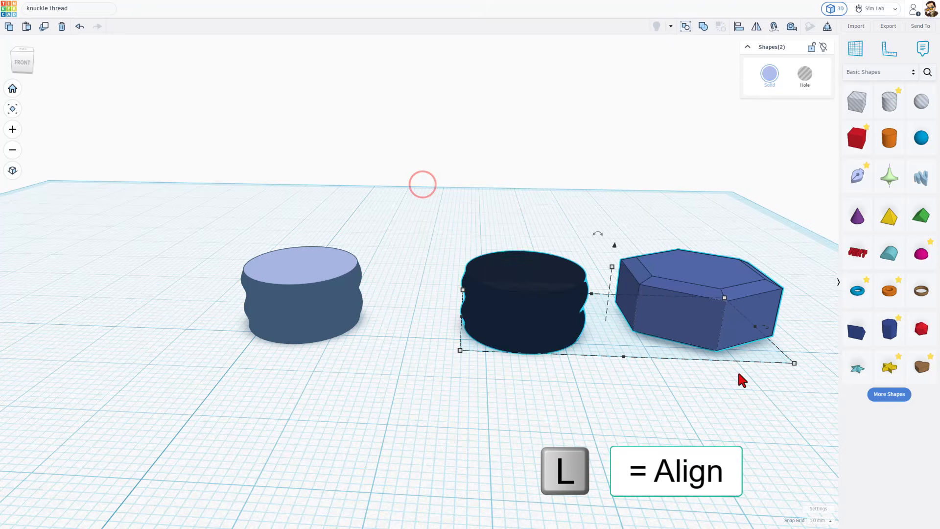
key(l)
right_drag(657, 380, 541, 331)
click(535, 317)
click(523, 353)
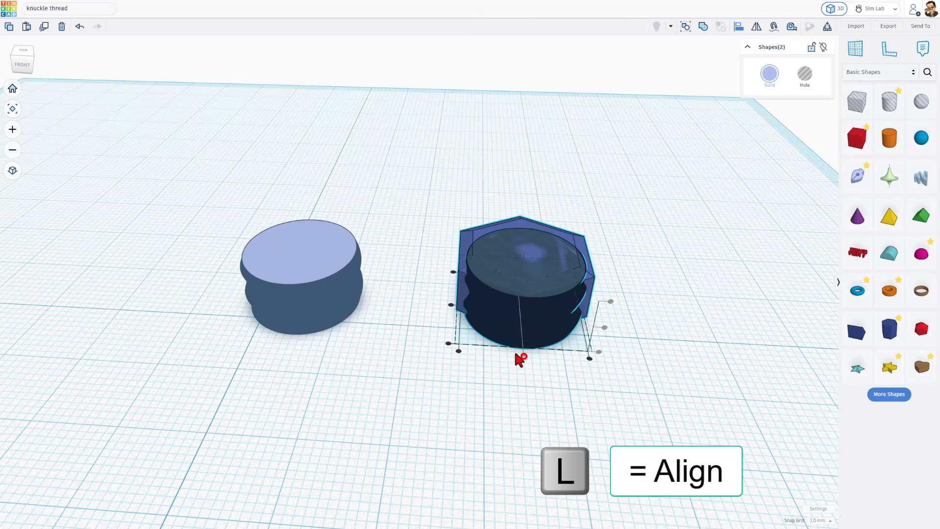
click(451, 306)
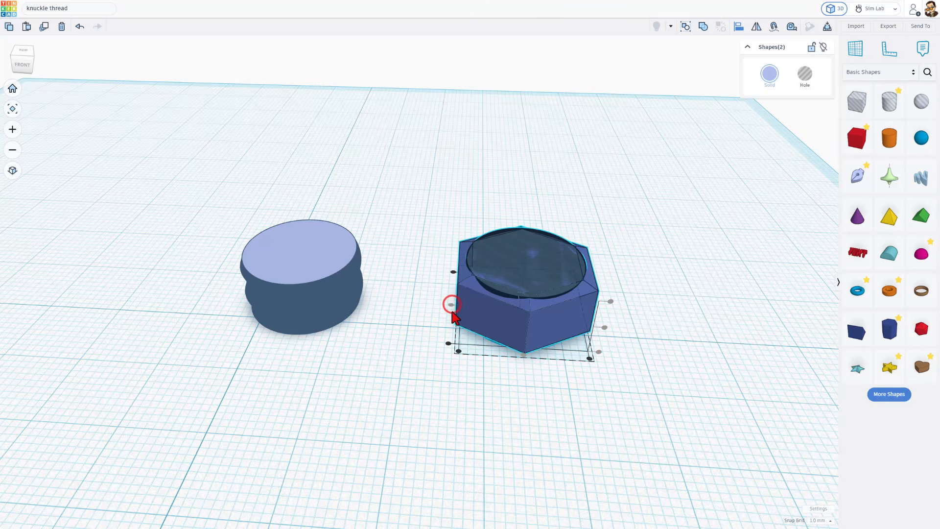
- Enlarge the polygon about its centre until it surrounds the hole thread, and correct its height to fit the thread
click(539, 338)
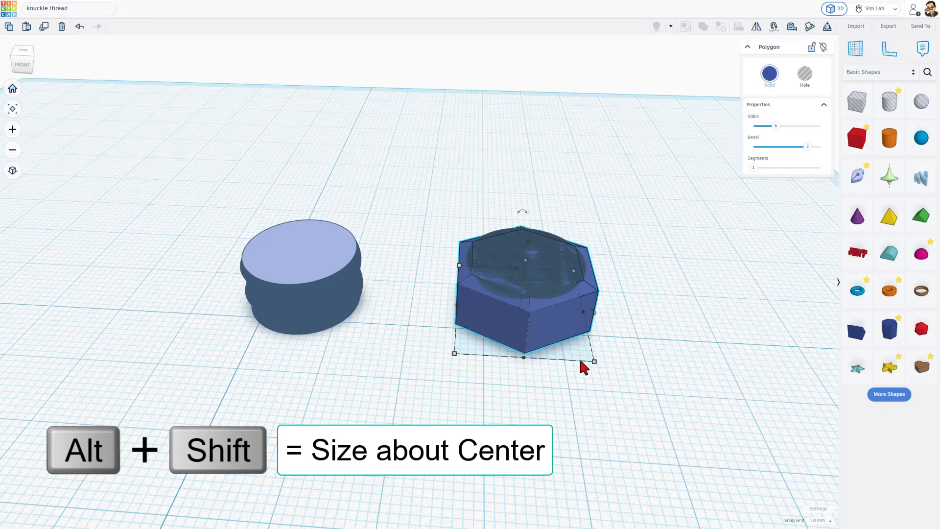
alt+shift+drag(593, 362, 607, 371)
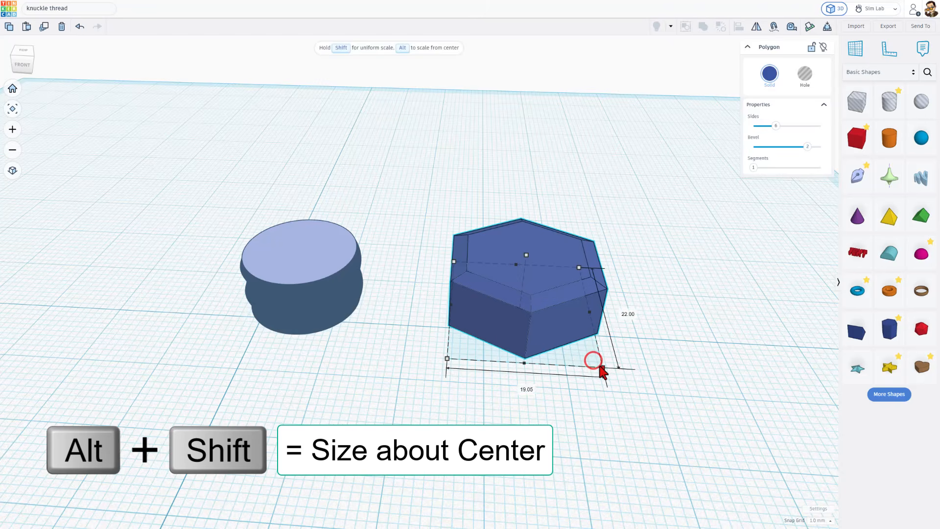
click(527, 250)
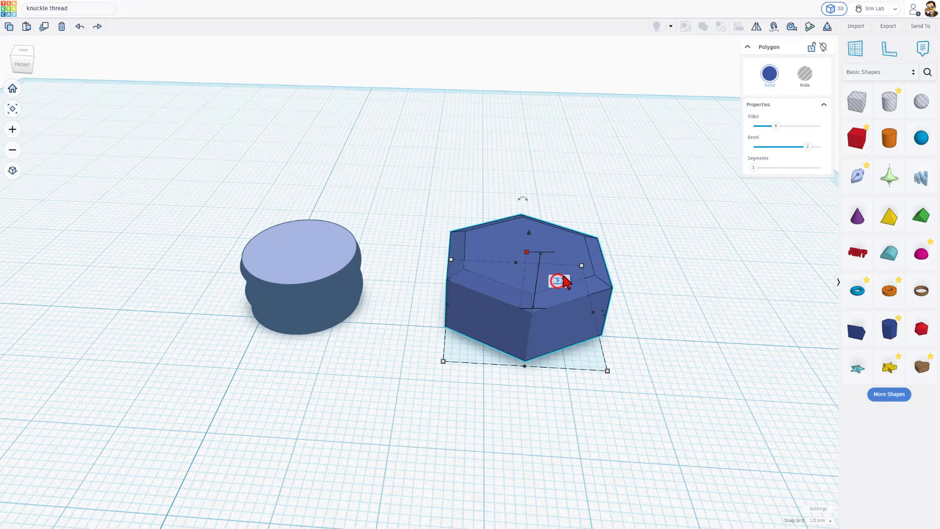
key(Return)
click(639, 213)
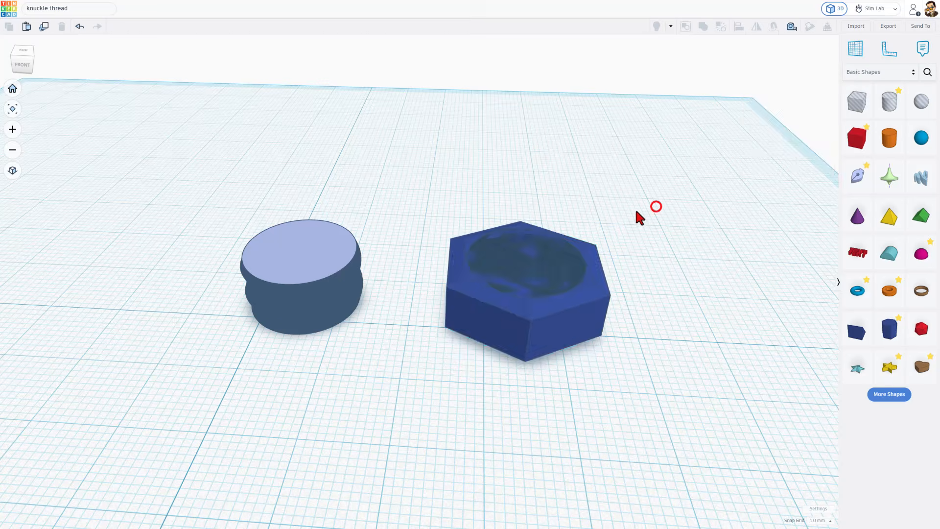
- Combine the polygon and the hole thread in a Union group to cut the nut's threaded opening
right_drag(638, 210, 698, 266)
drag(662, 186, 458, 342)
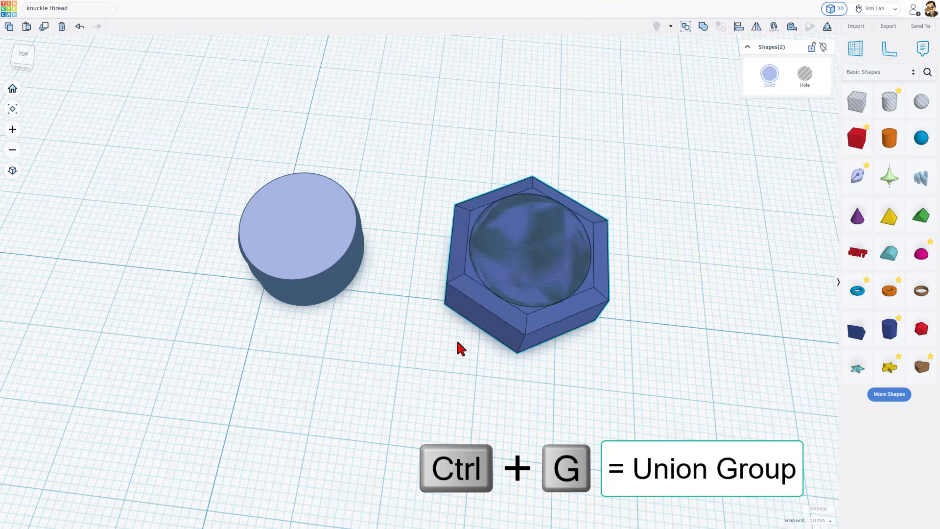
key(ctrl+g)
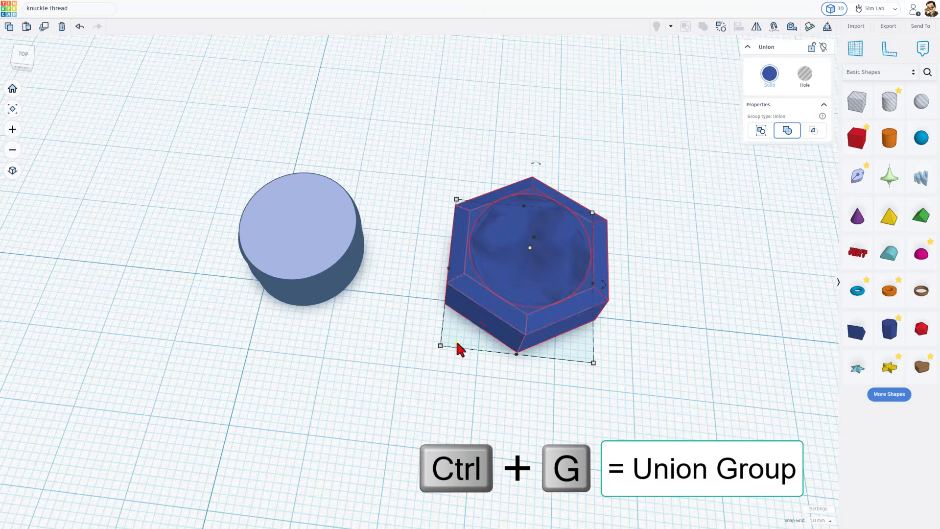
- Inspect the grouped nut and its threaded opening from above and from the side
right_drag(456, 342, 422, 298)
scroll(592, 247, up, 3)
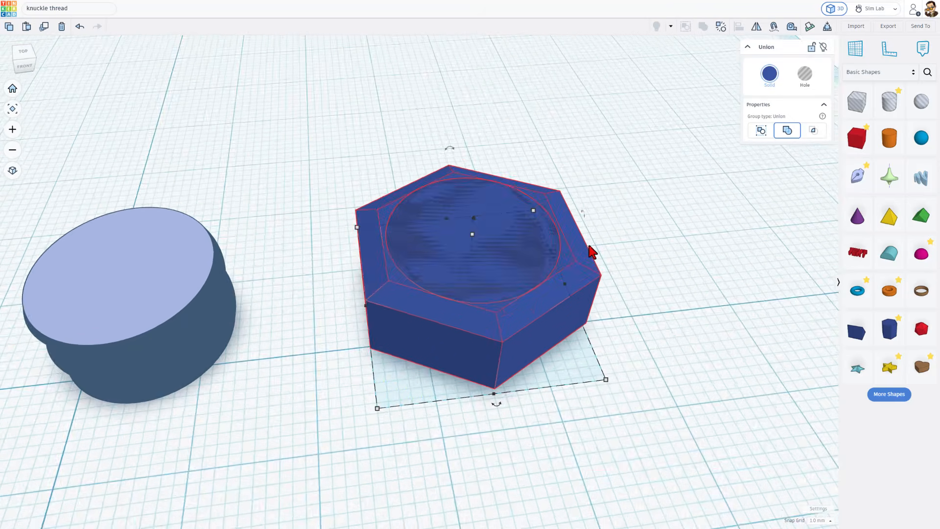
right_drag(557, 265, 516, 287)
scroll(518, 287, up, 2)
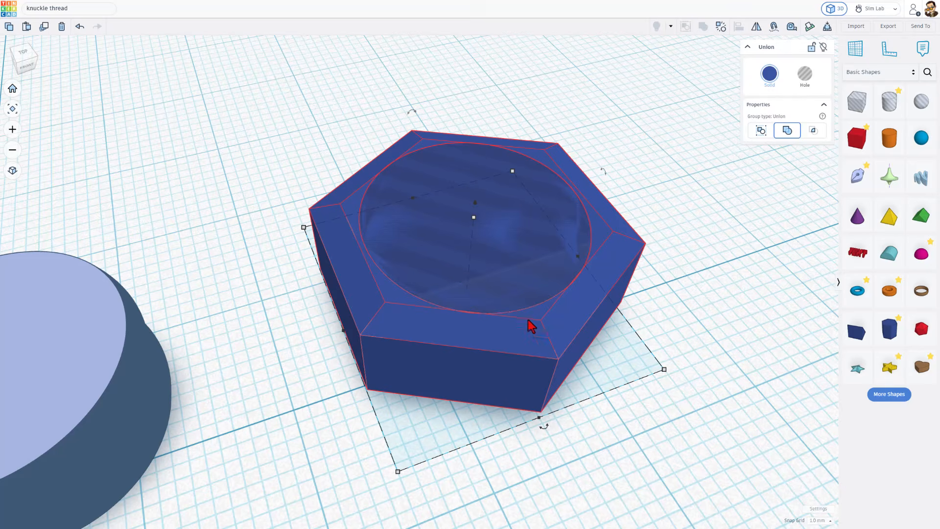
scroll(454, 330, down, 2)
scroll(516, 385, down, 2)
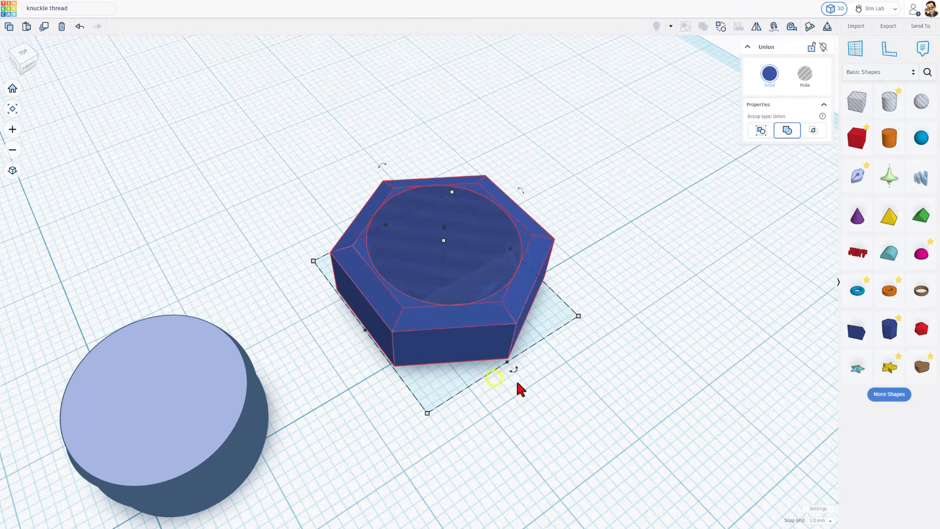
right_drag(556, 405, 577, 394)
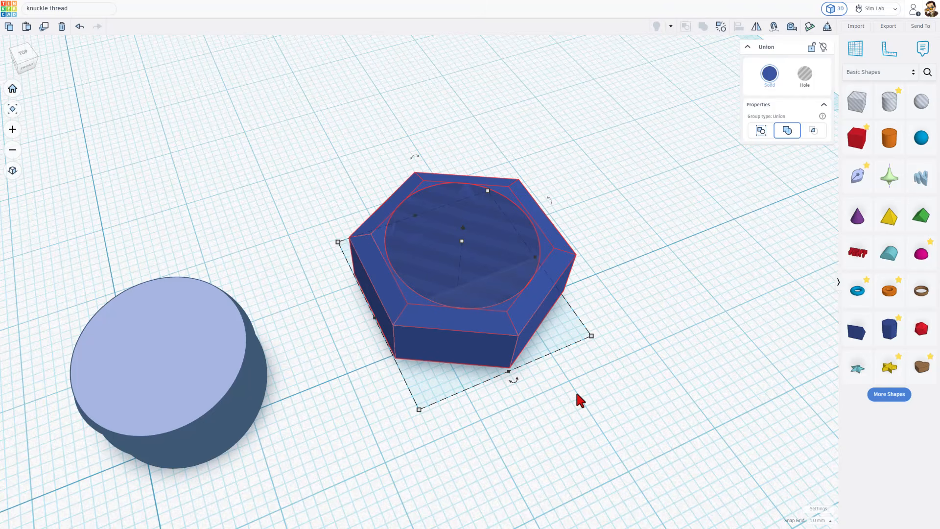
scroll(683, 379, up, 2)
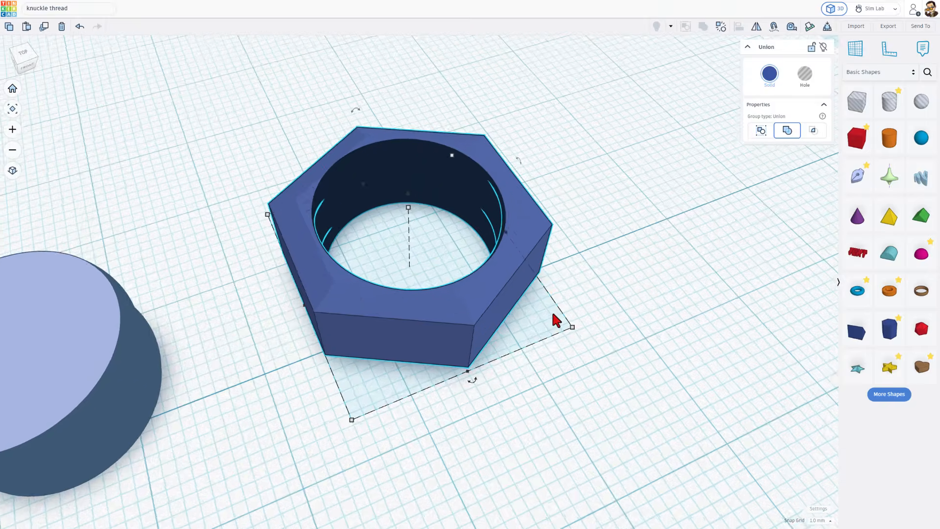
mouse_move(549, 312)
right_down()
mouse_move(656, 315)
mouse_move(476, 270)
right_up()
key(t)
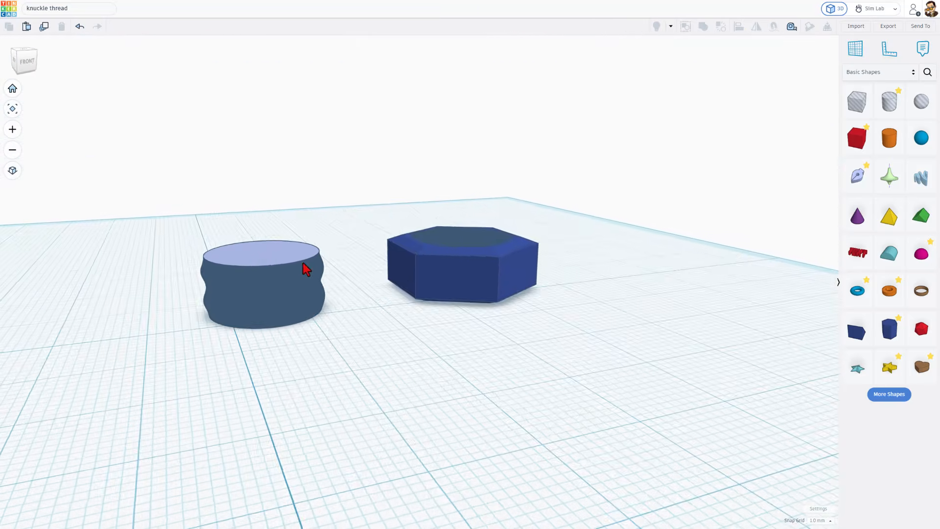
- Duplicate the solid thread, drop the copy onto a workplane on its top face, and return the workplane to the base
right_drag(302, 262, 265, 257)
click(263, 250)
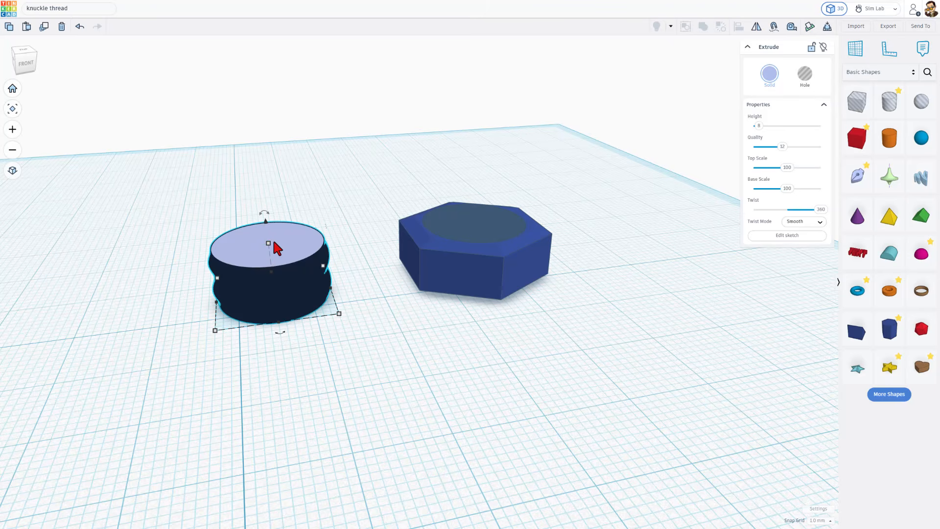
key(w)
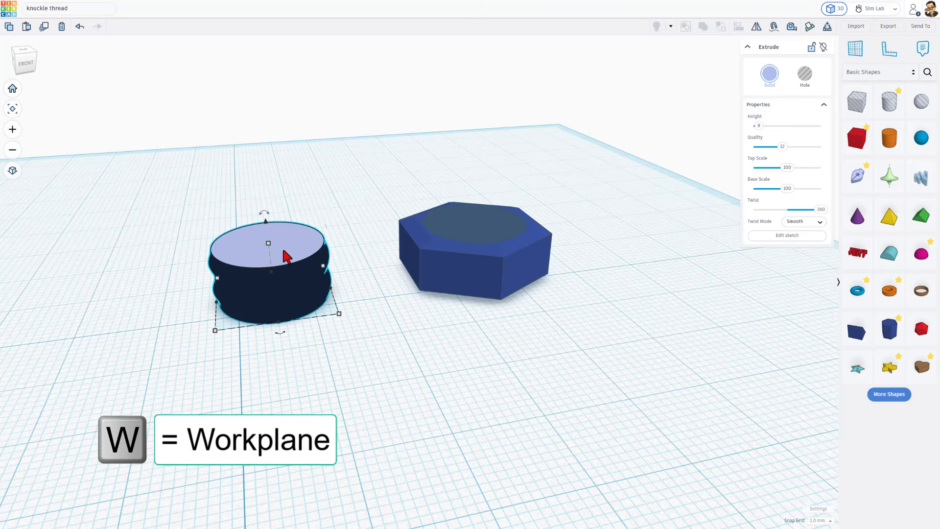
click(252, 248)
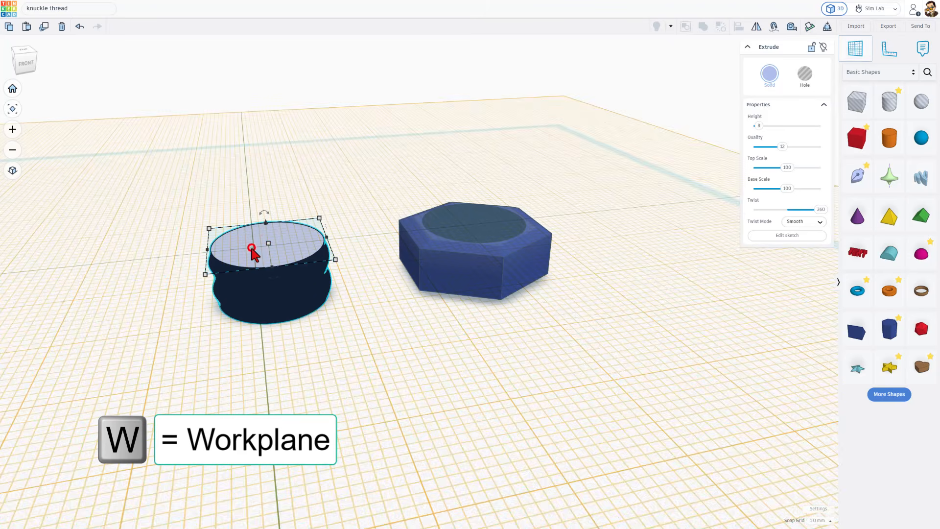
click(269, 322)
key(ctrl+d)
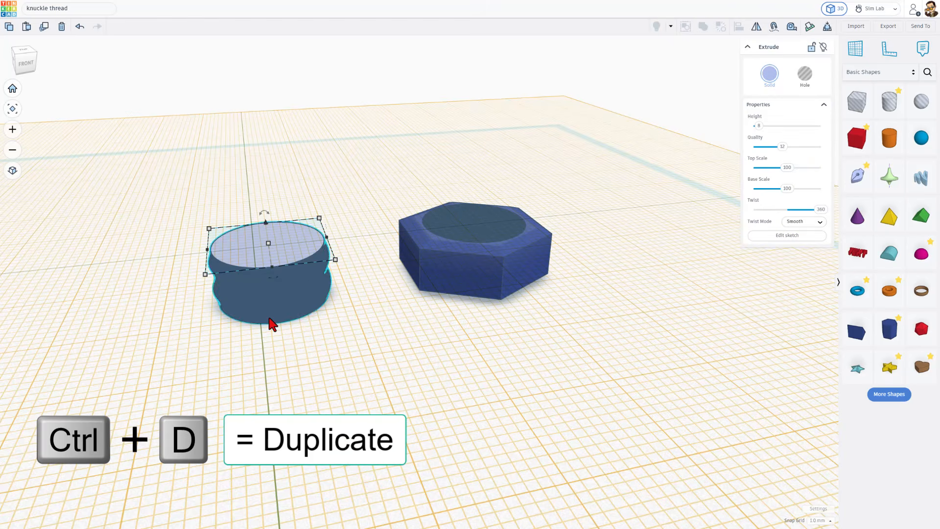
key(d)
click(299, 357)
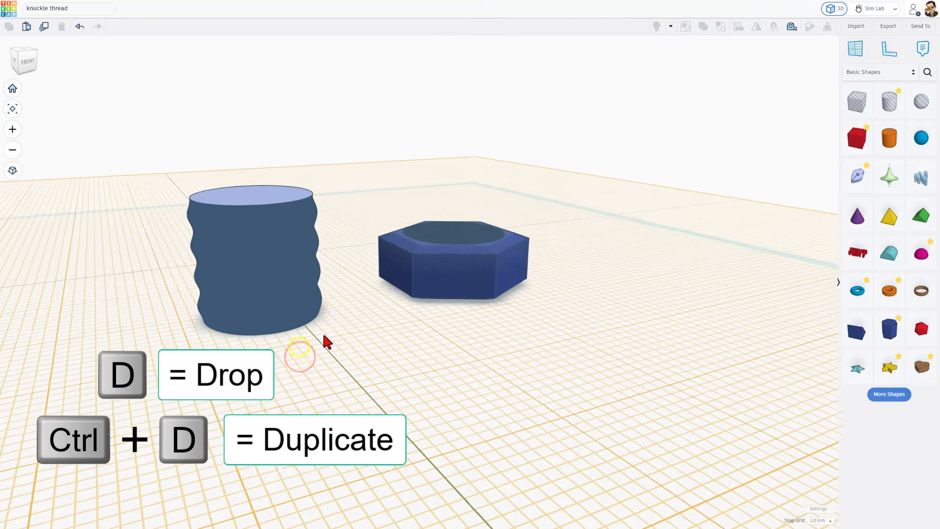
key(w)
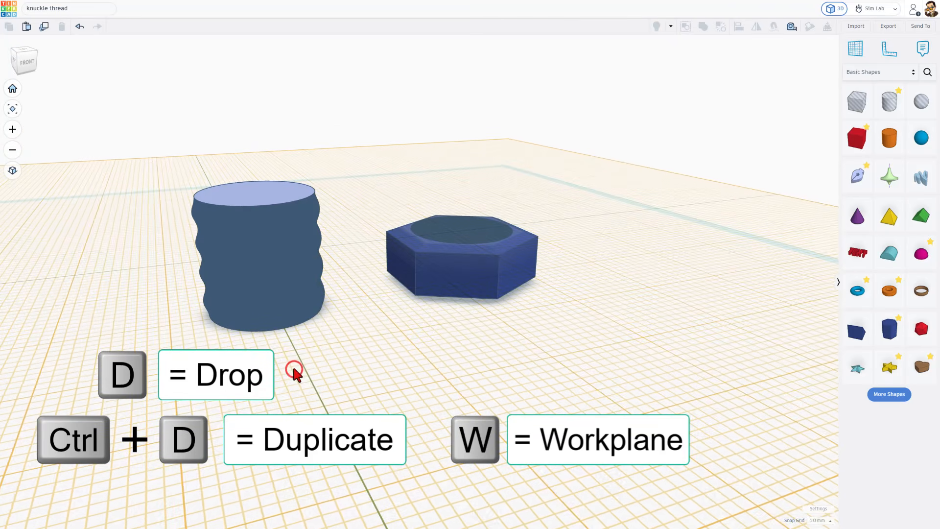
click(286, 379)
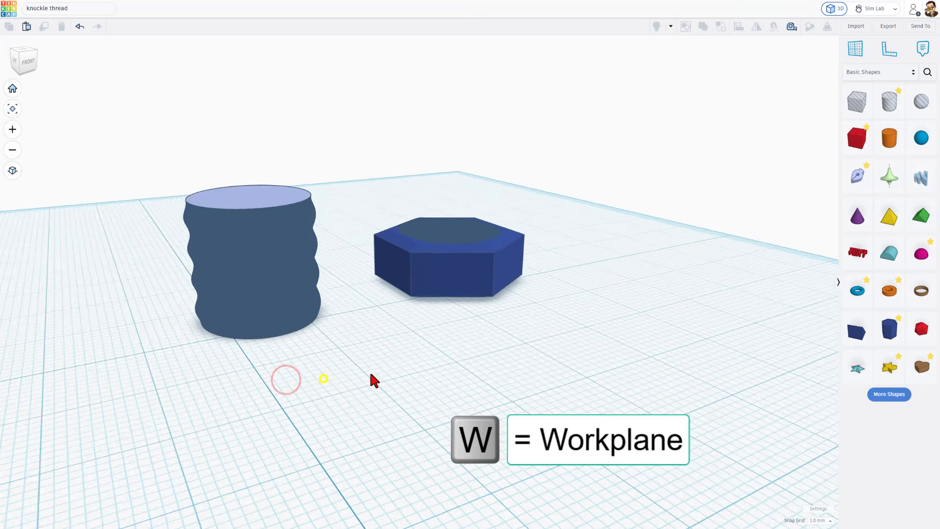
- Duplicate the hexagonal nut and drop the copy onto a workplane set on the stacked thread's top face
right_drag(371, 374, 353, 409)
right_drag(379, 348, 346, 291)
scroll(346, 291, down, 3)
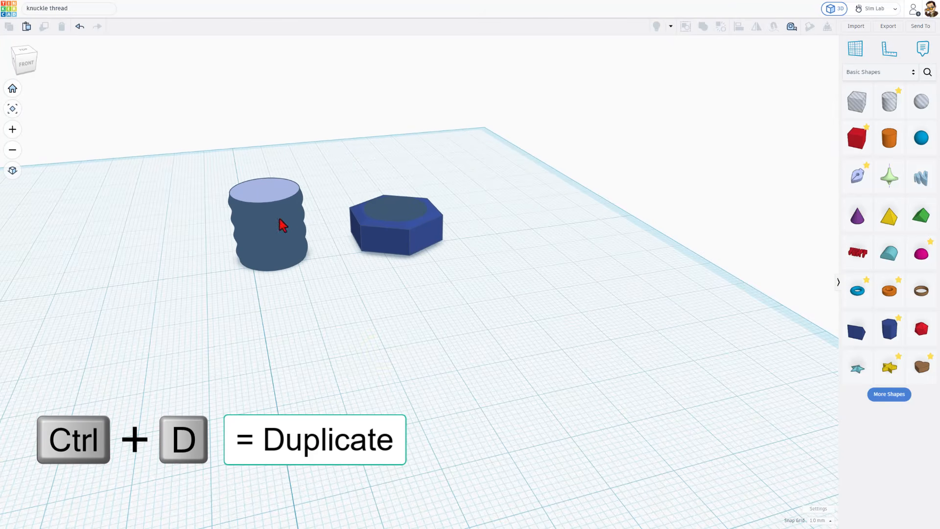
click(397, 245)
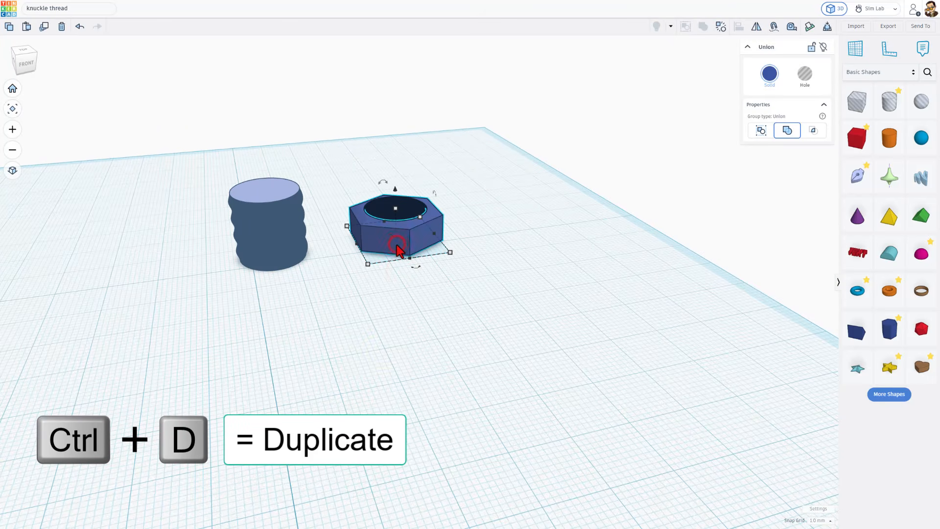
key(ctrl+d)
key(w)
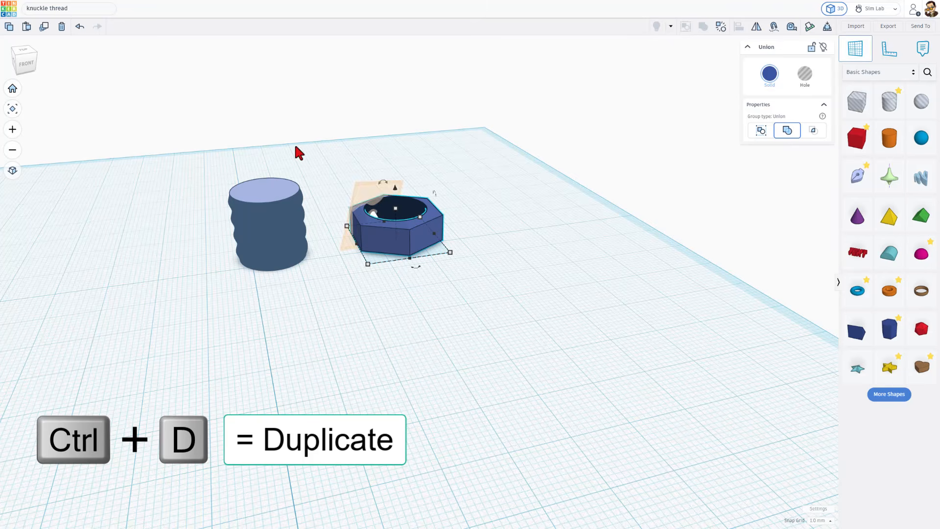
click(272, 195)
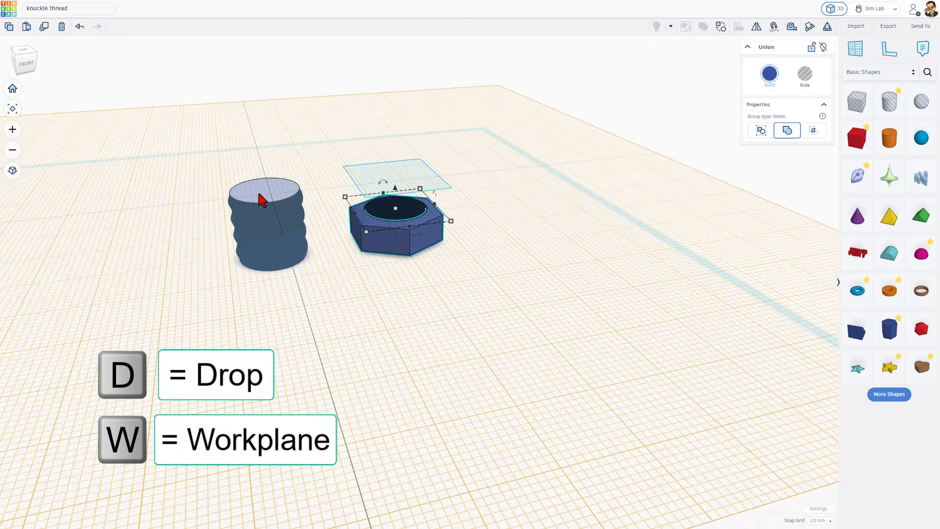
key(d)
click(321, 127)
- Ungroup the raised nut copy and delete its hole thread, keeping only the solid polygon
click(399, 179)
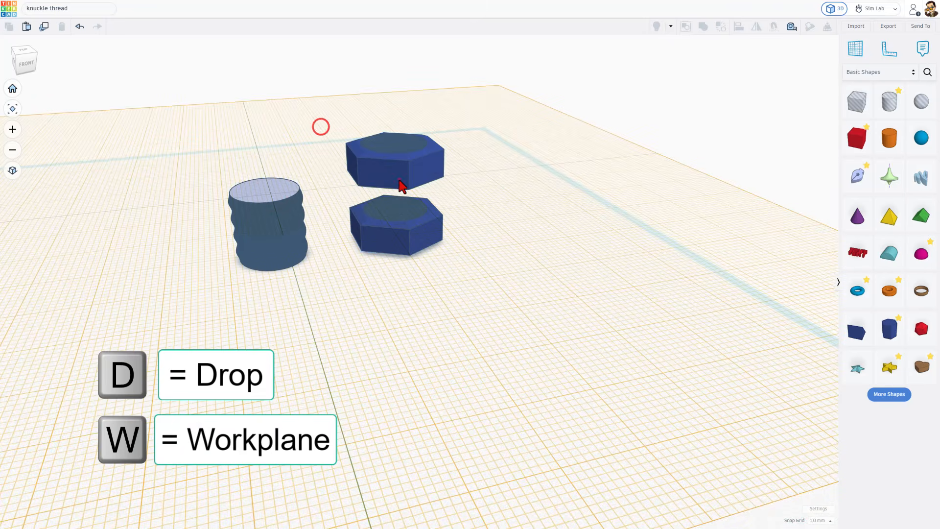
click(720, 27)
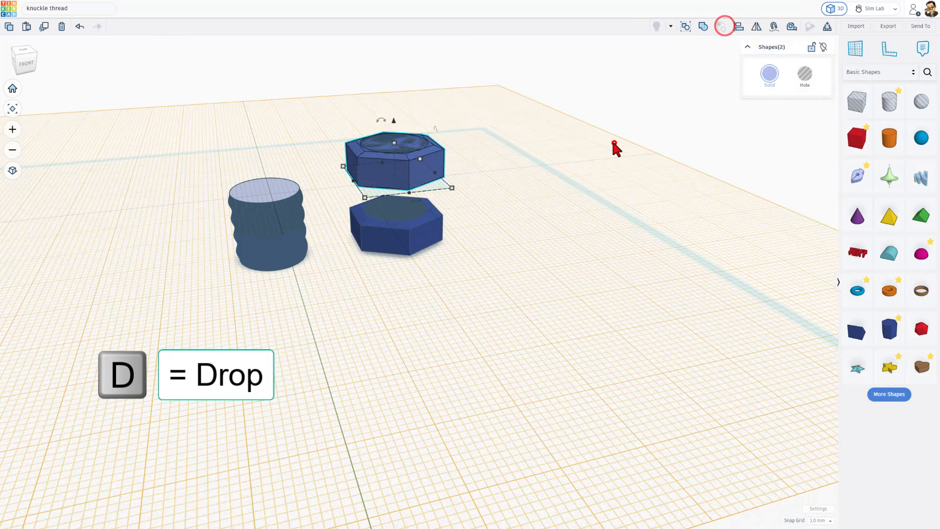
click(614, 143)
click(387, 141)
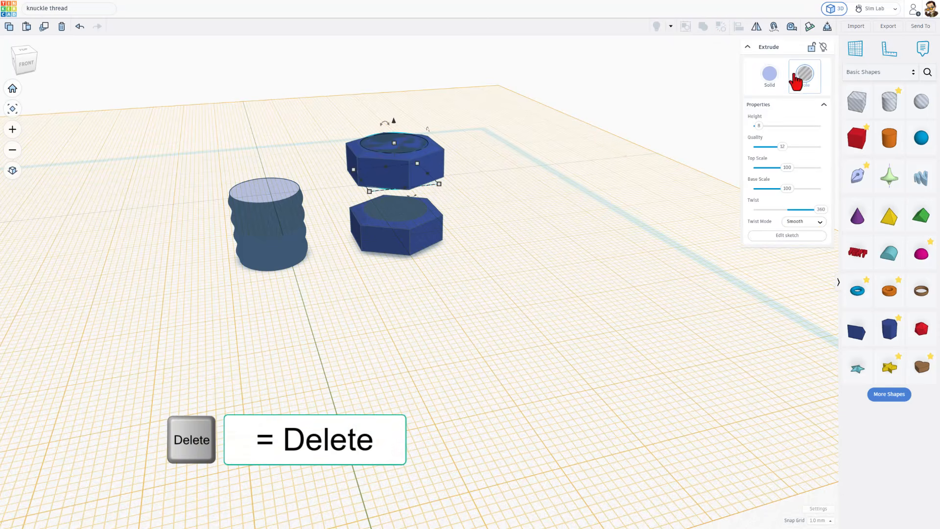
key(Delete)
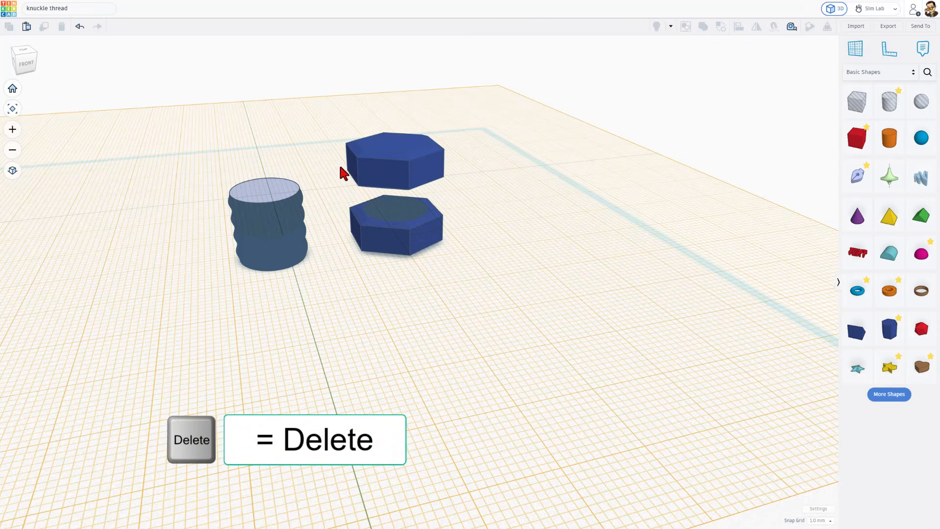
- Move the solid hexagonal polygon over the top of the stacked thread and return the workplane to the base
drag(389, 178, 257, 187)
key(w)
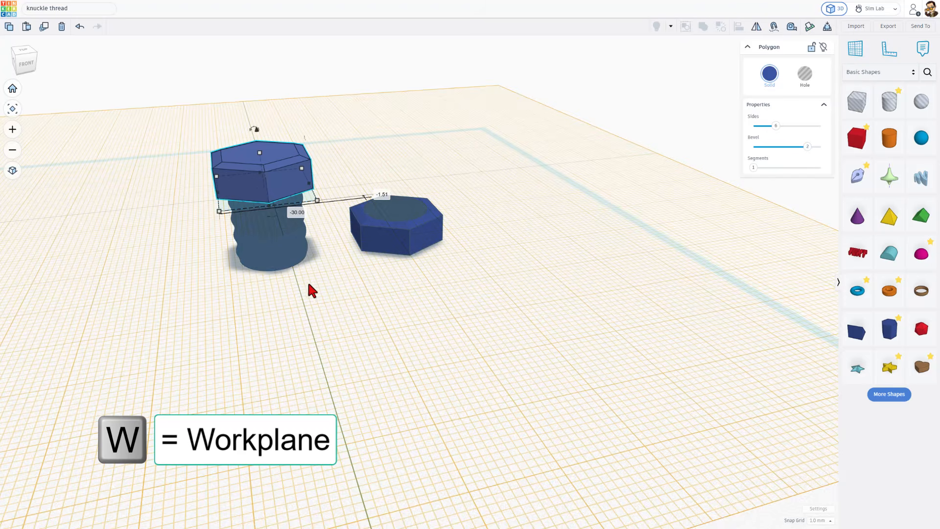
click(363, 303)
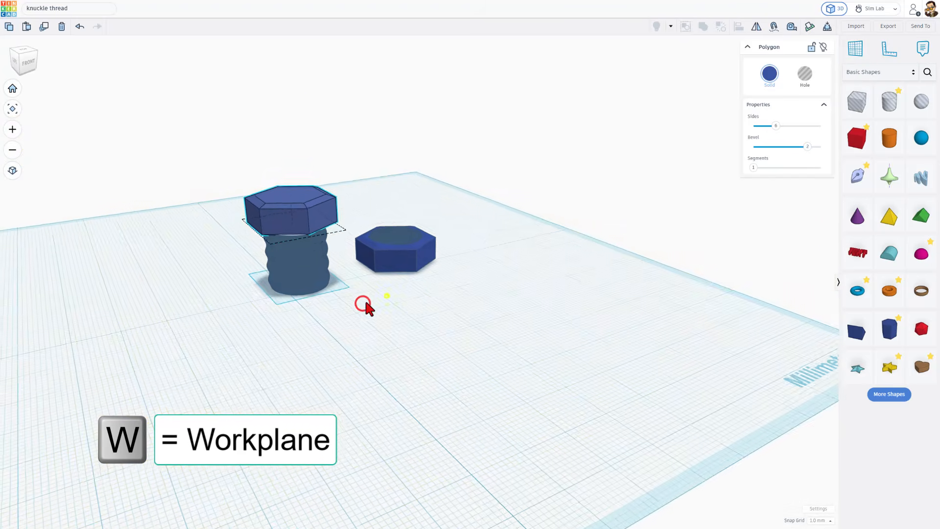
- Align the hexagonal head and the two stacked thread pieces on their centres in both horizontal directions
drag(237, 195, 376, 321)
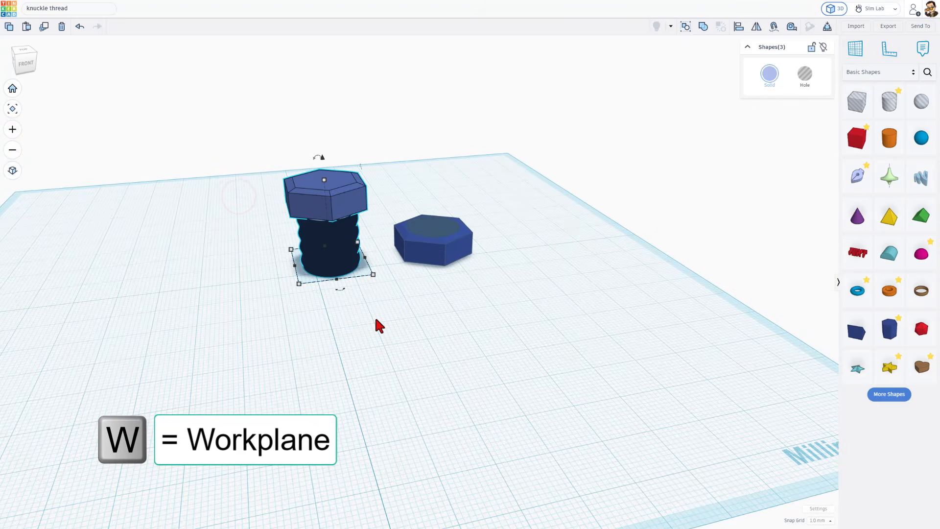
key(l)
right_drag(374, 317, 383, 376)
click(328, 232)
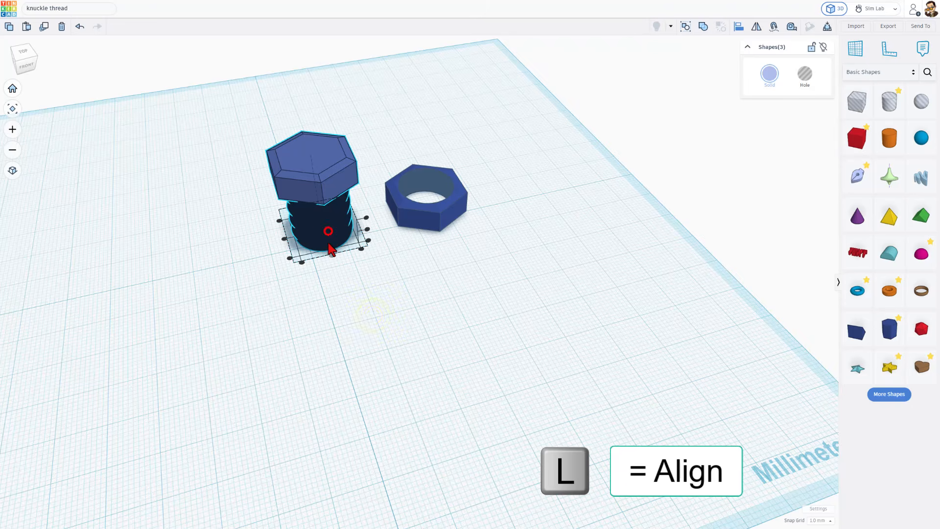
click(283, 239)
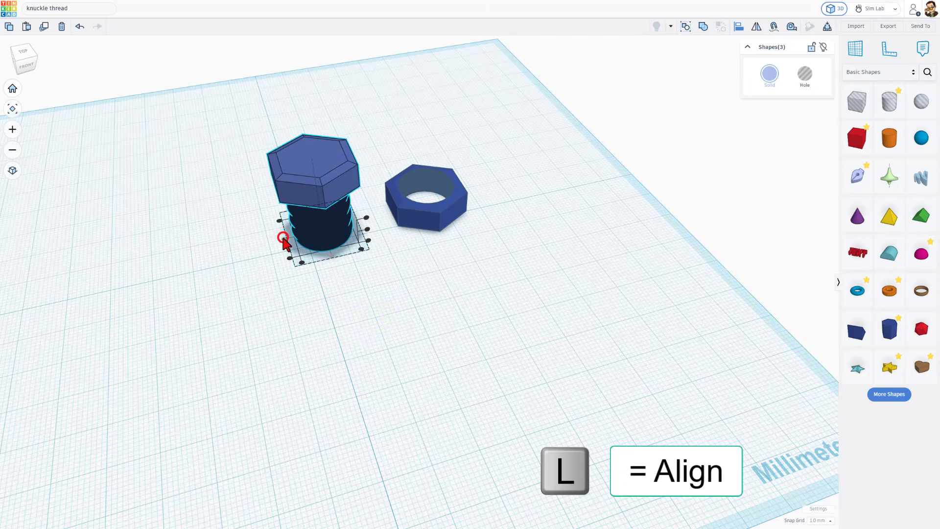
click(355, 303)
- Rotate the head and stacked threads together by 180° so the bolt stands on its hexagonal head
right_drag(431, 362, 450, 314)
drag(260, 199, 365, 317)
drag(326, 188, 332, 283)
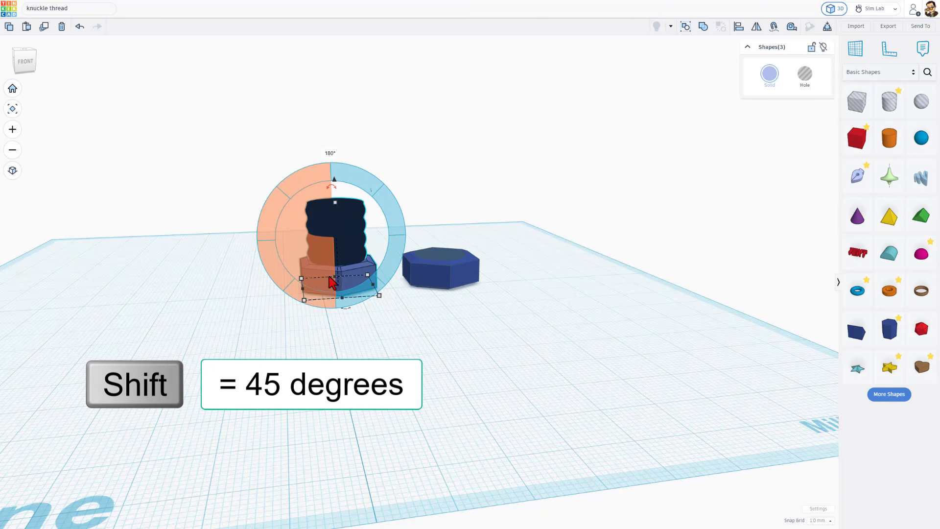
click(421, 318)
- Export the bolt and nut together as knuckle thread.stl into the 3dmodeling folder
right_drag(445, 315, 451, 353)
drag(256, 131, 446, 253)
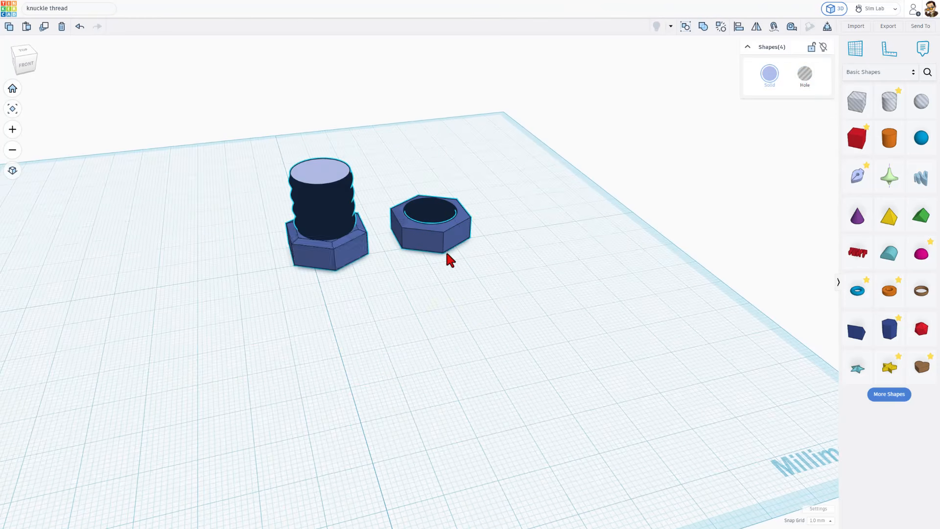
click(889, 26)
click(512, 291)
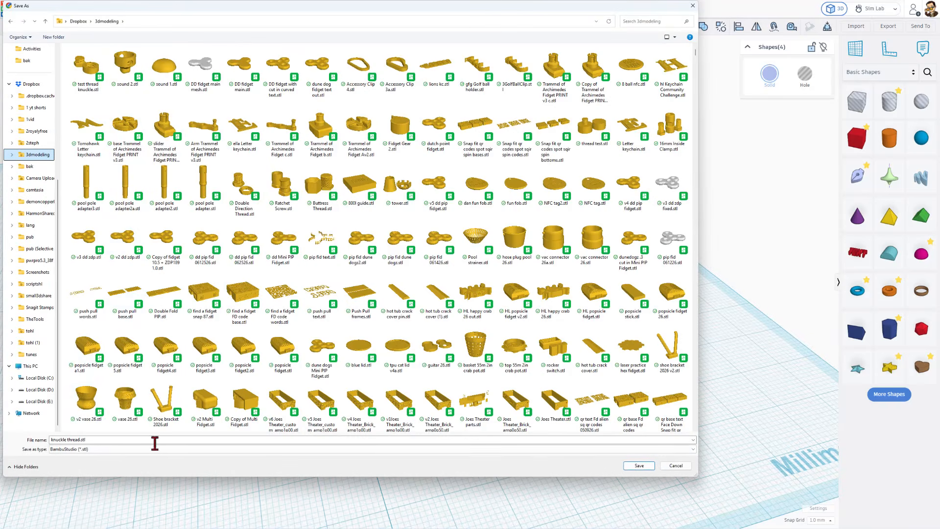
click(639, 465)
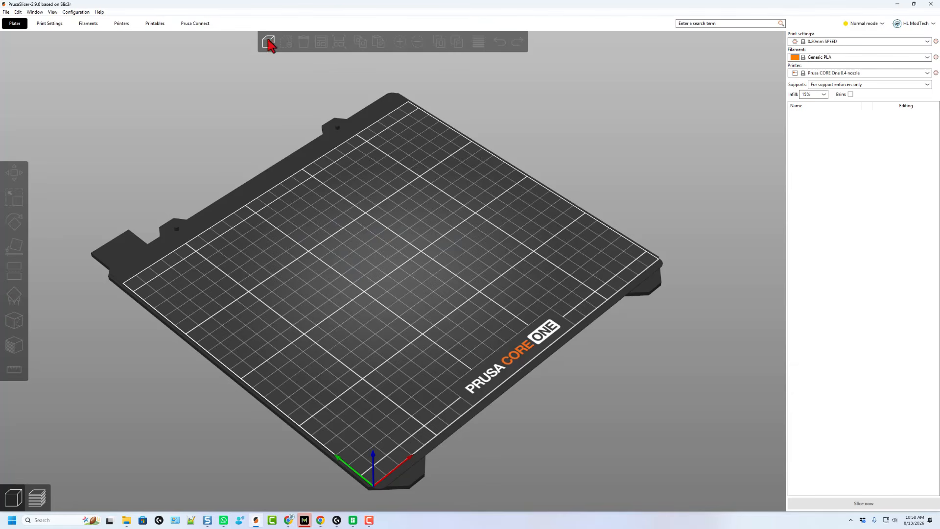
- Switch to PrusaSlicer and import knuckle thread.stl from the 3dmodeling folder onto the build plate
click(269, 44)
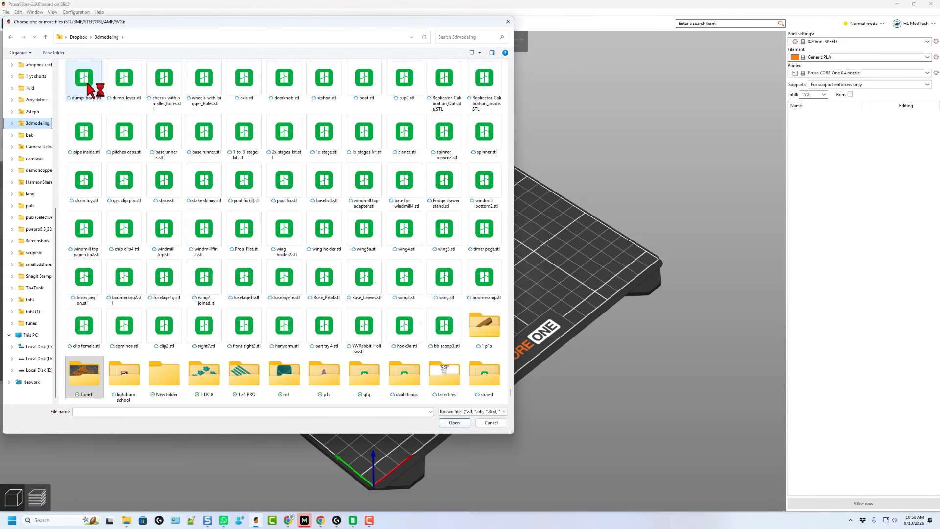
click(86, 78)
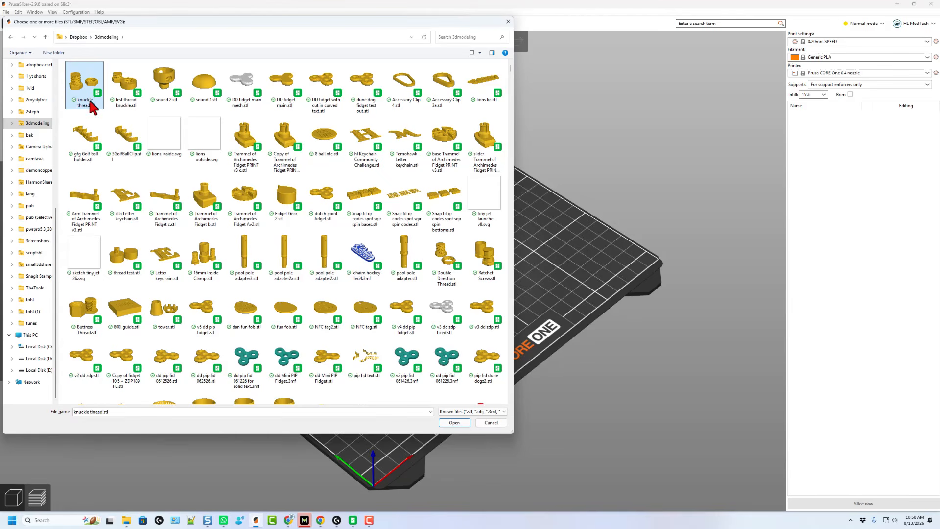
click(449, 423)
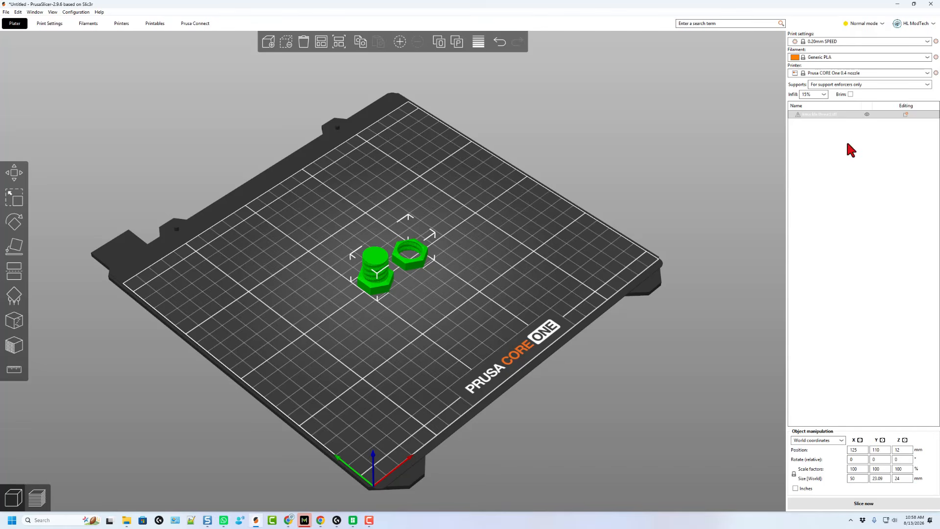
- Slice the bolt and nut and send the job to the HLMTCore1+ printer with Set ready and print now
click(863, 503)
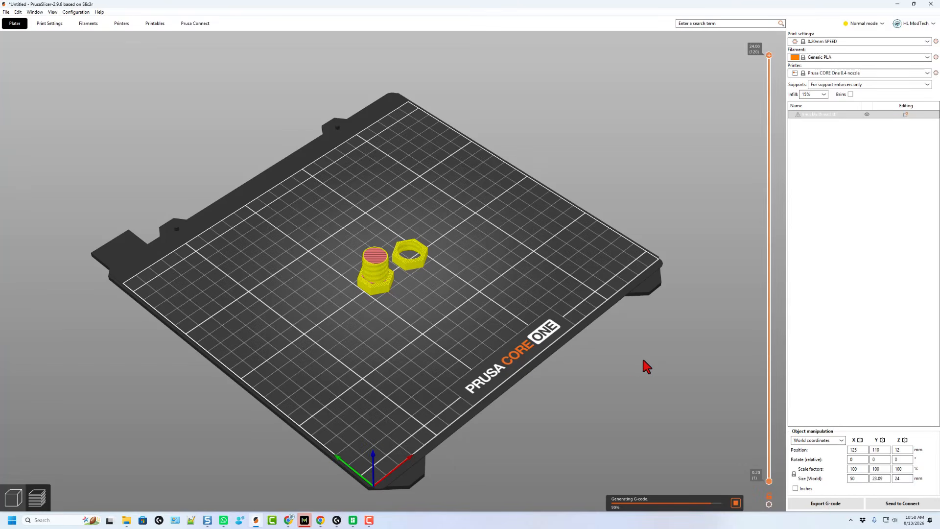
click(892, 504)
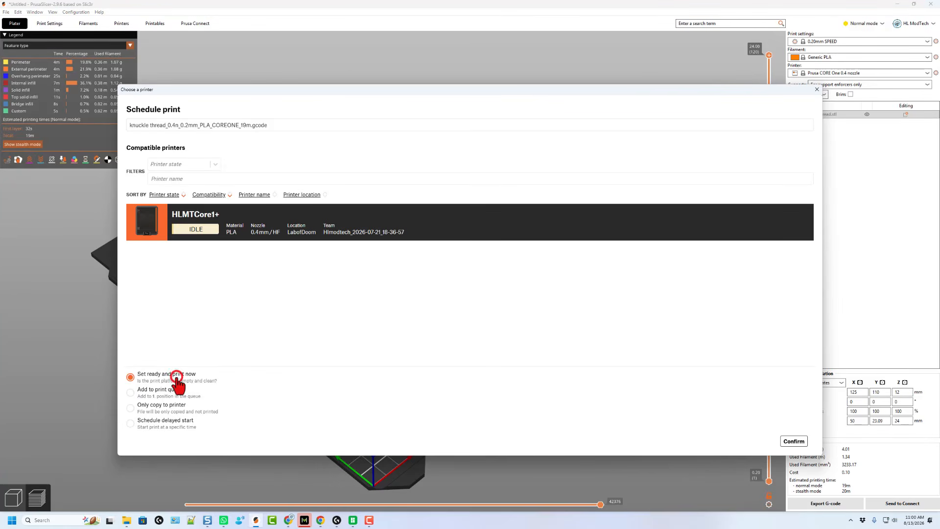
click(793, 441)
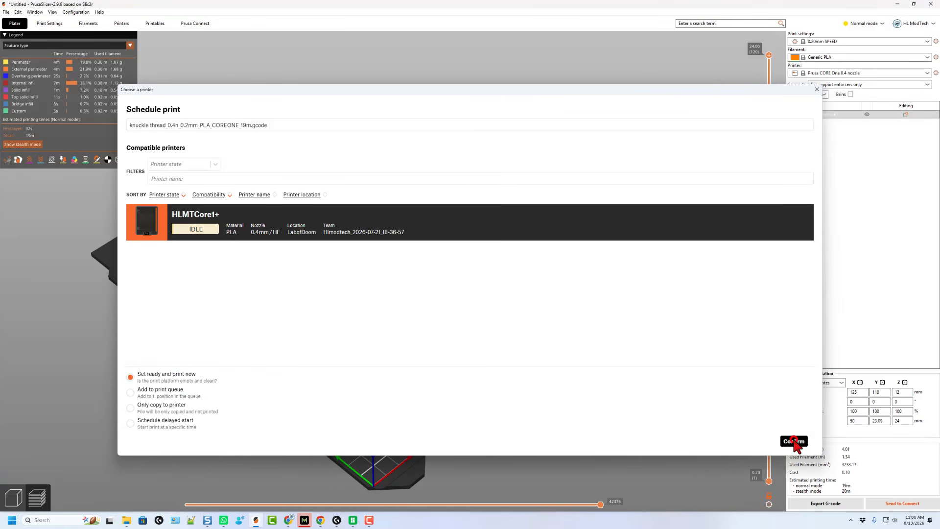